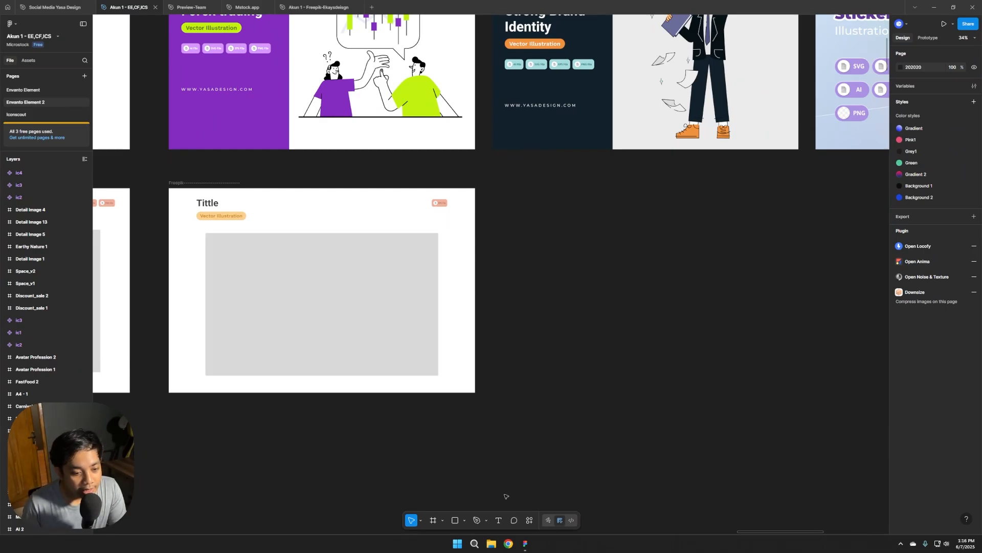
Step: Search the plugins for prevgen and run the PrevGen plugin
click(529, 520)
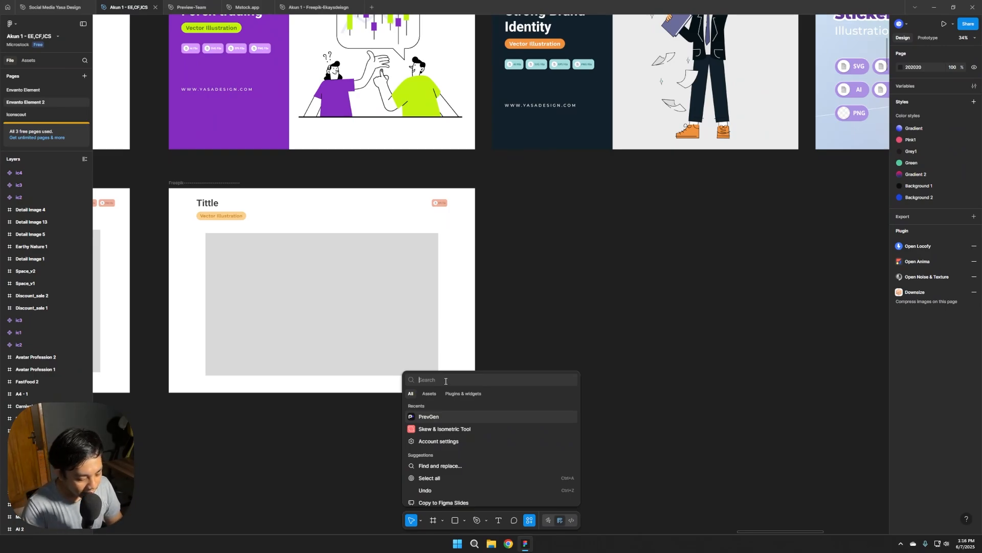
text(pre)
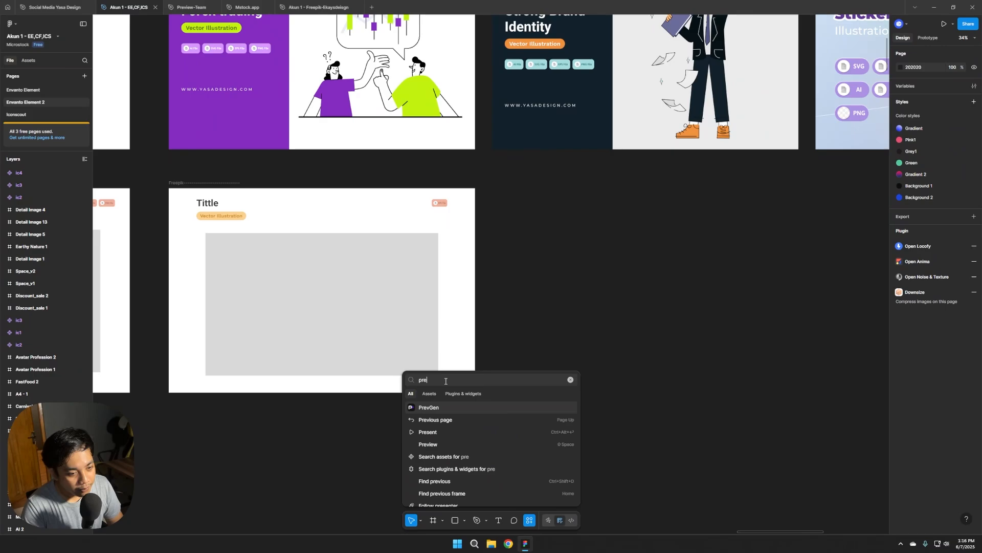
text(vgen)
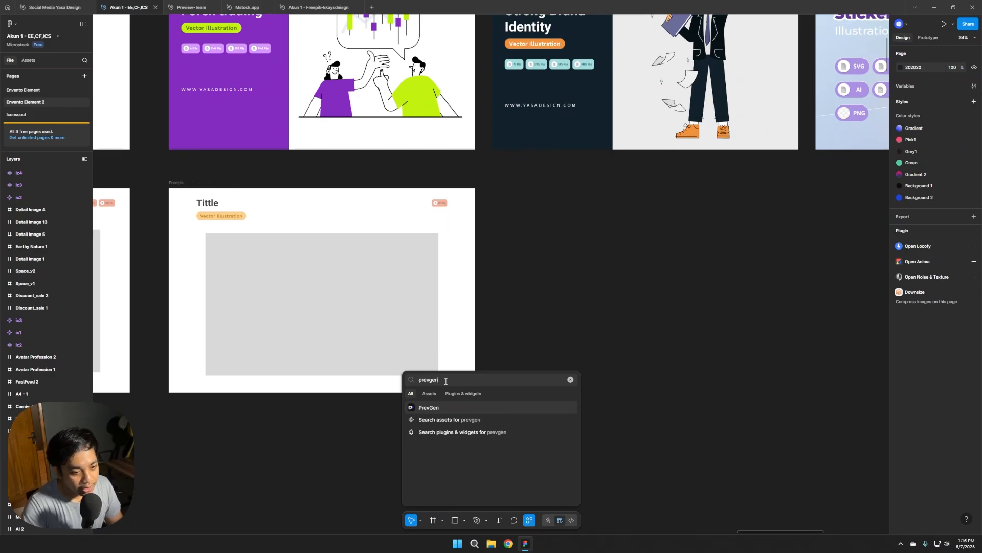
click(456, 396)
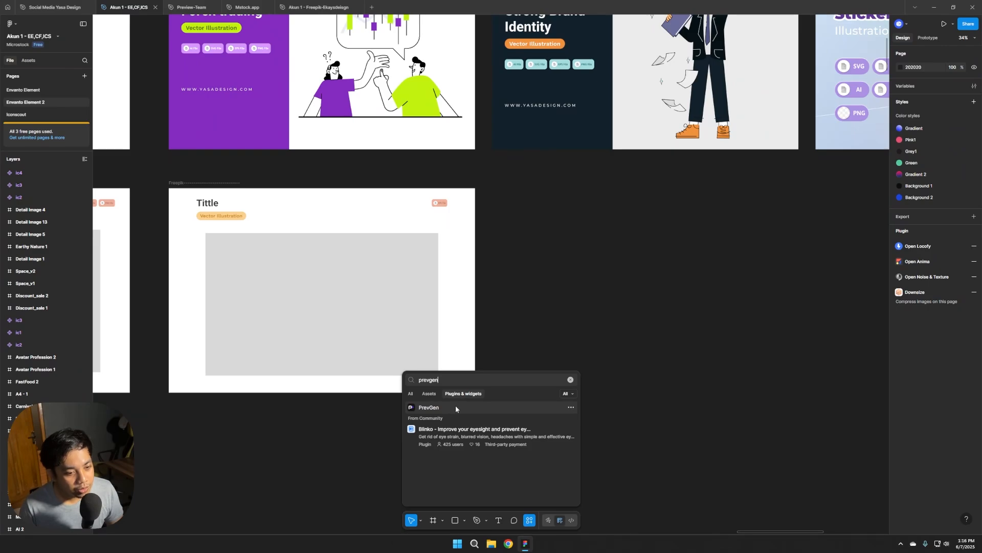
click(455, 408)
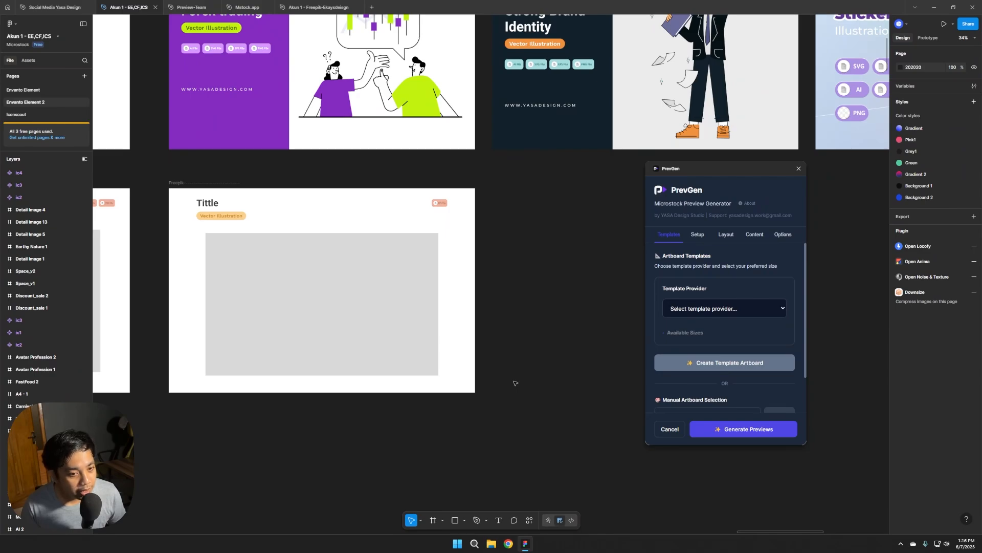
Step: Set the Freepik frame as the artboard under PrevGen's manual artboard selection
scroll(719, 359, down, 1)
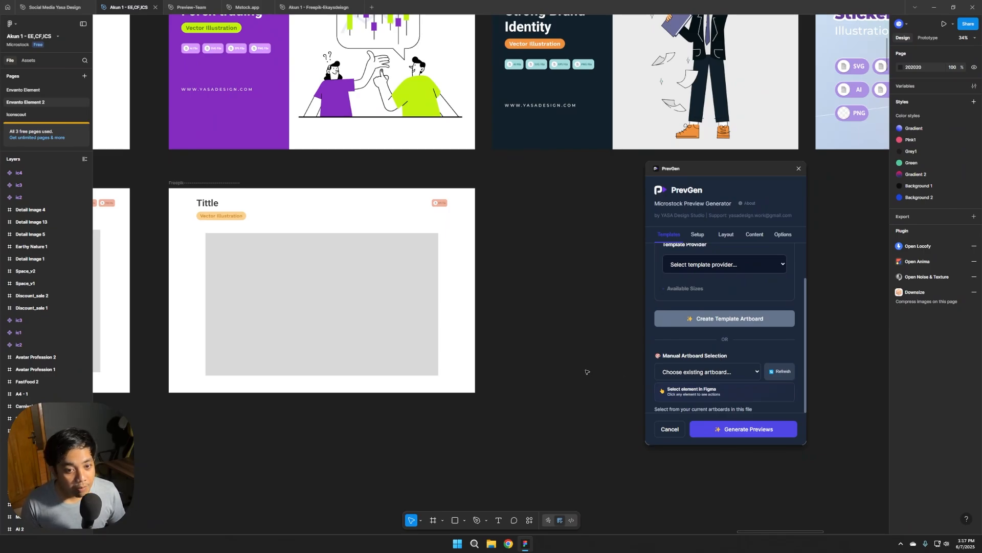
scroll(586, 370, up, 1)
scroll(686, 350, up, 2)
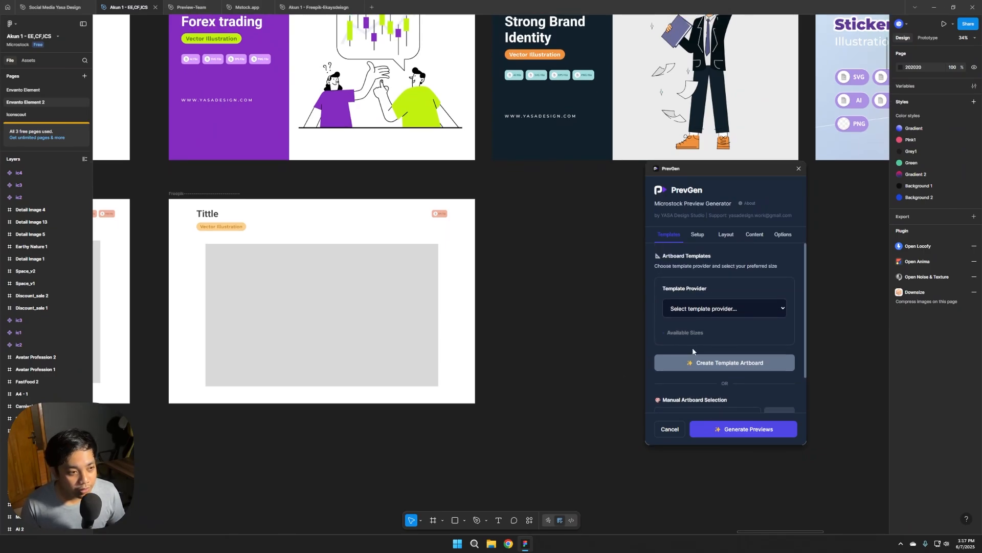
scroll(693, 351, down, 2)
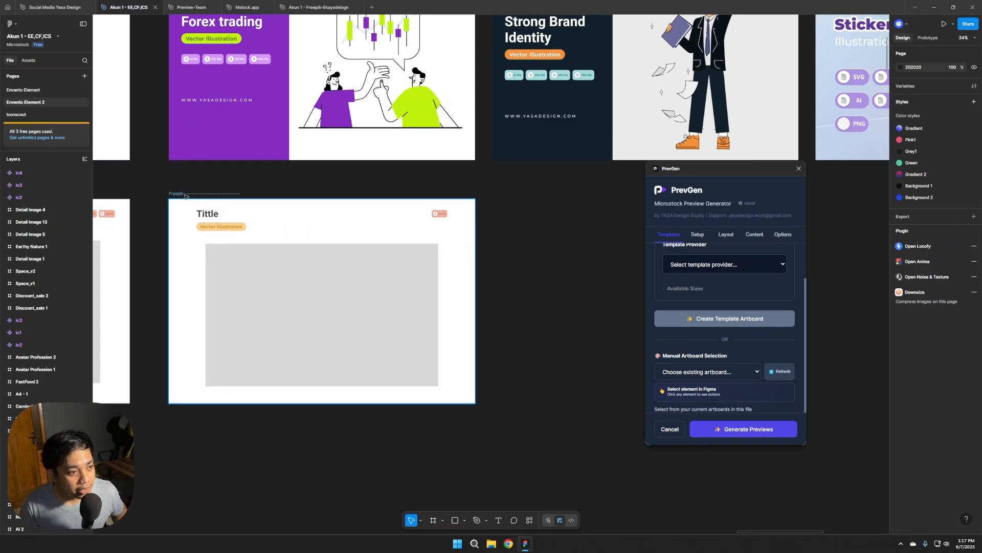
click(185, 195)
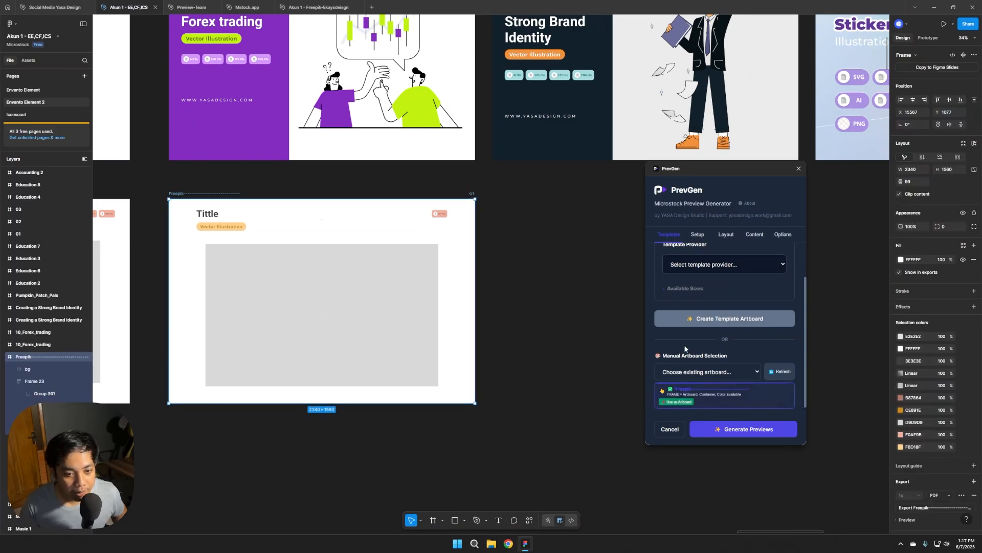
scroll(688, 347, down, 1)
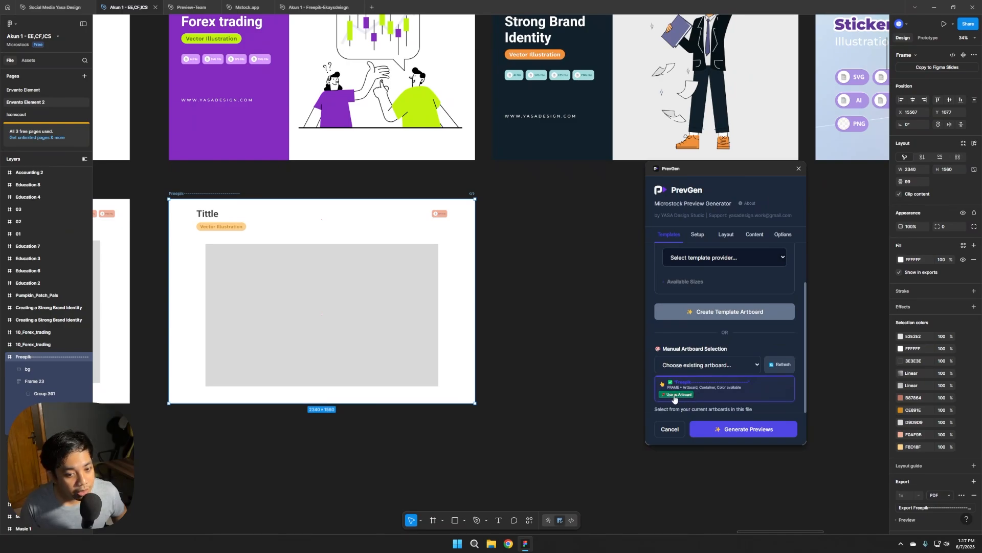
click(674, 398)
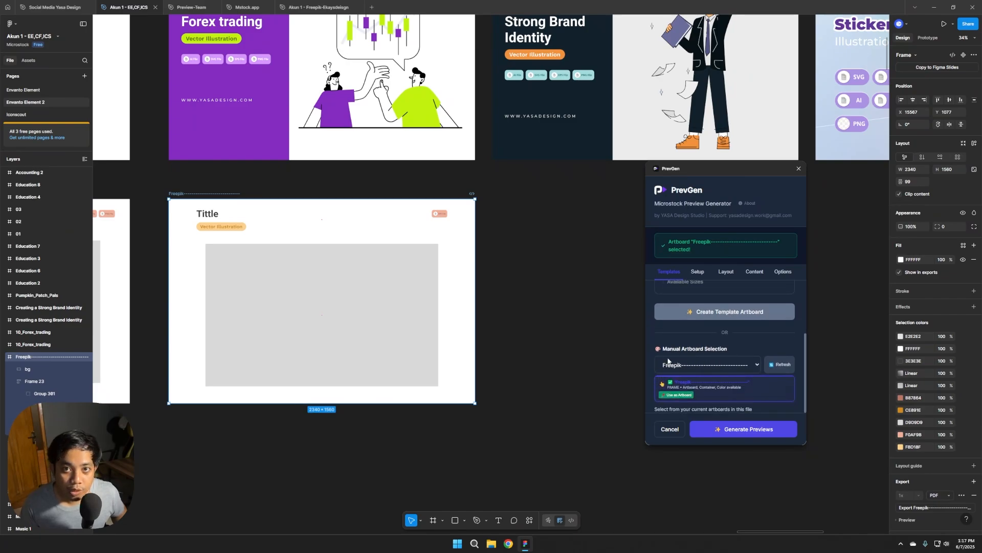
click(691, 366)
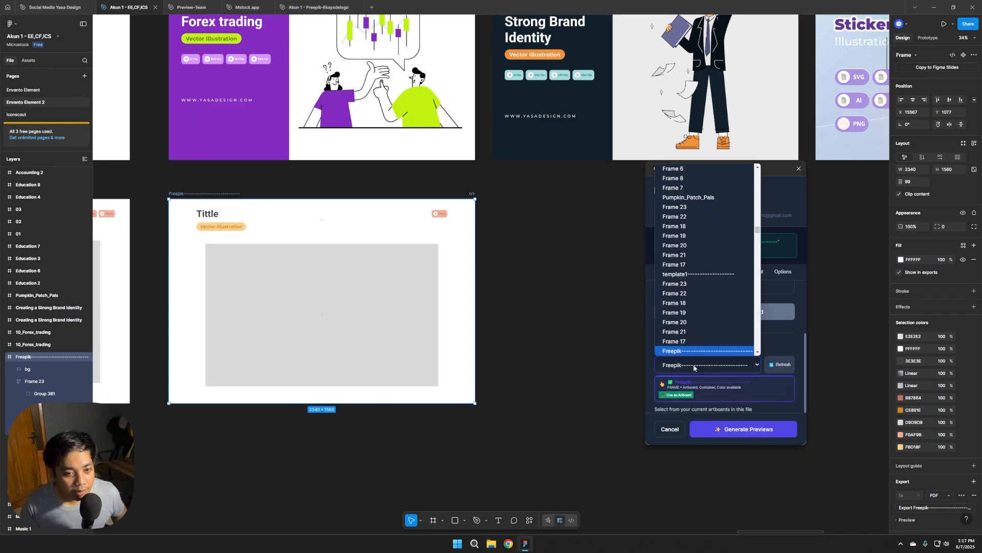
click(657, 378)
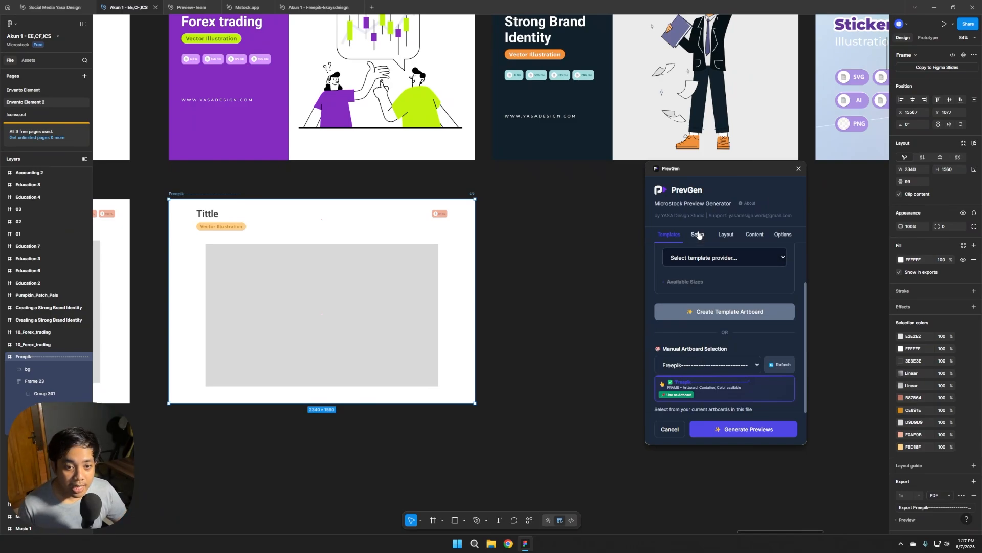
Step: Open PrevGen's Setup settings and select the grey placeholder rectangle inside the Freepik frame
click(699, 235)
scroll(666, 318, up, 3)
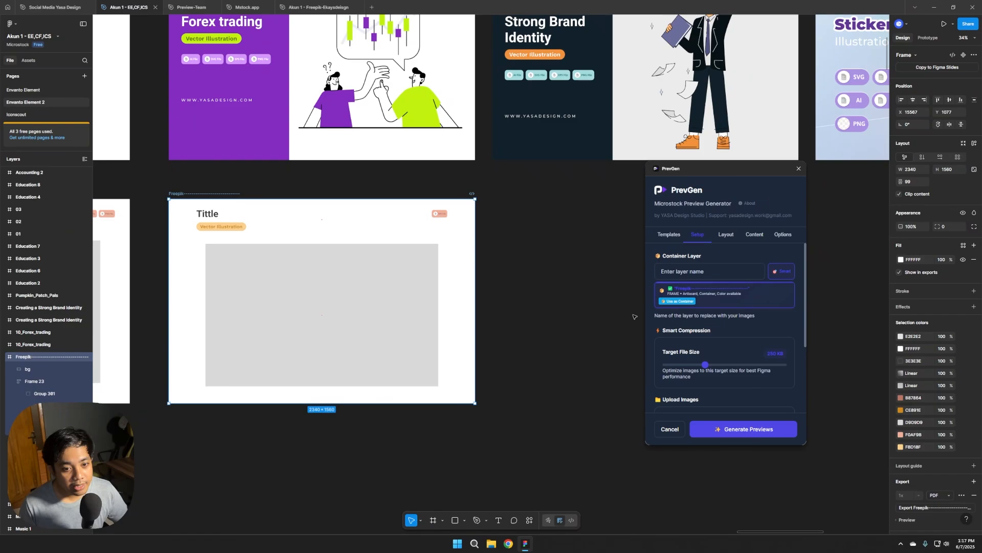
click(602, 331)
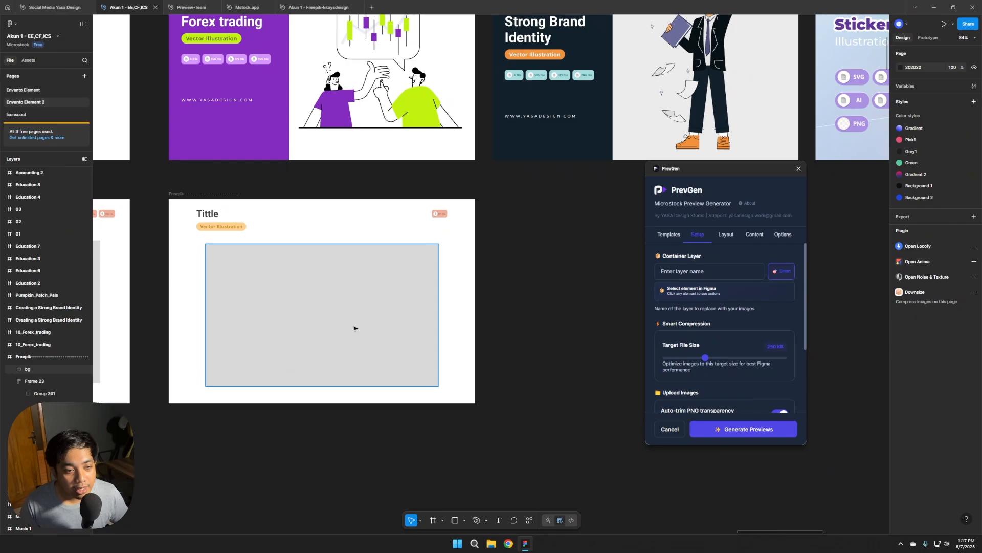
click(365, 331)
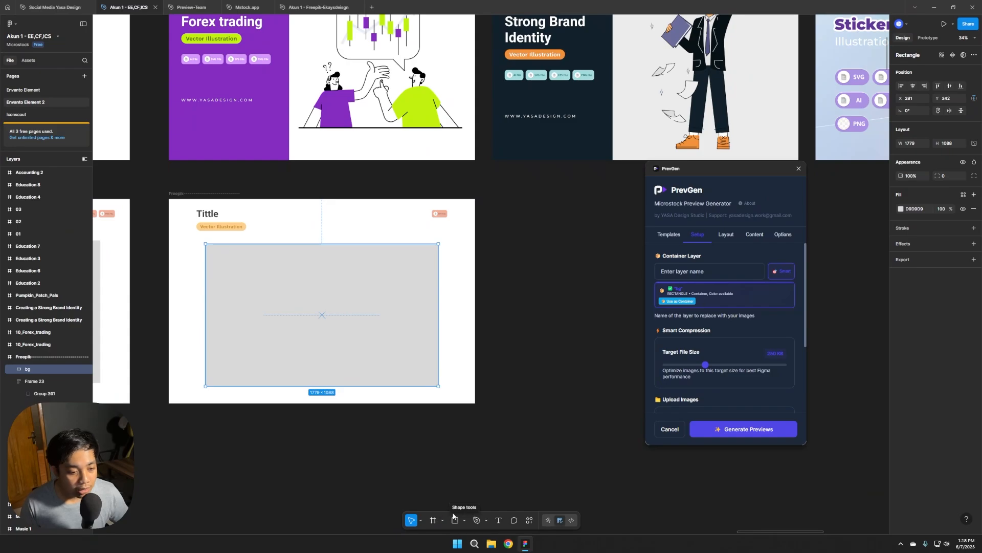
Step: Draw a rectangle of about 1504 × 1251 below the Freepik frame, move it aside and delete it
click(454, 520)
scroll(461, 439, down, 3)
scroll(461, 439, down, 1)
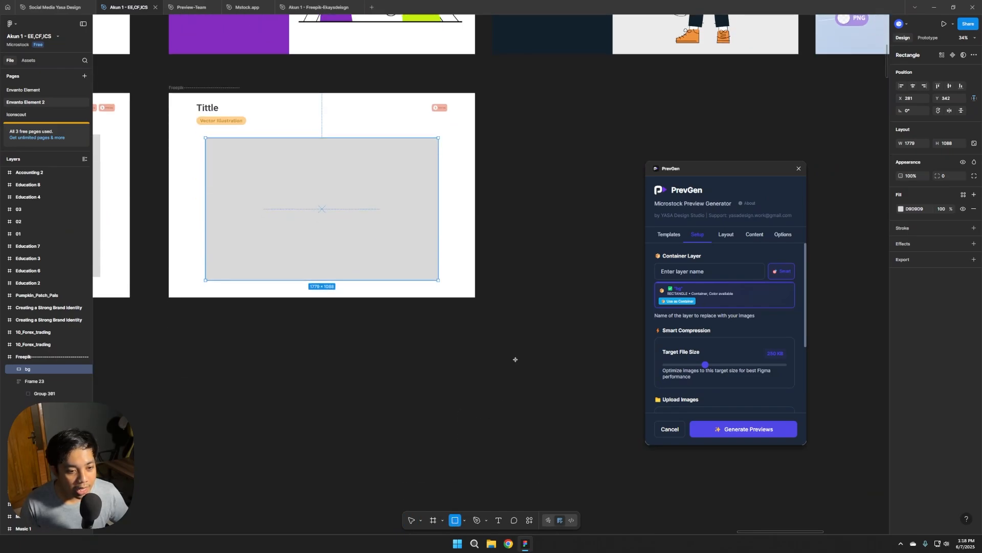
mouse_move(499, 342)
mouse_down()
mouse_move(594, 478)
mouse_move(708, 493)
mouse_move(704, 511)
mouse_move(696, 507)
mouse_up()
drag(588, 451, 418, 433)
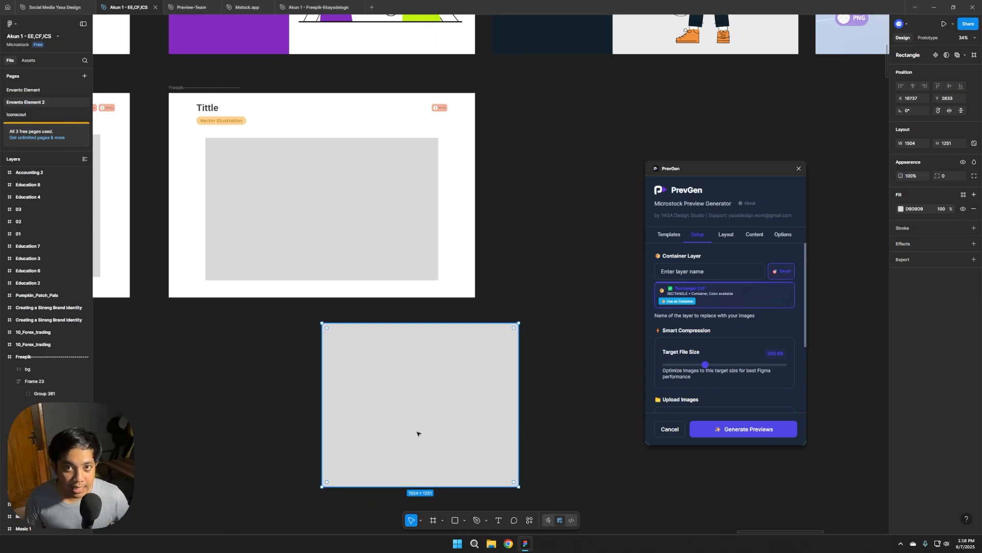
key(Delete)
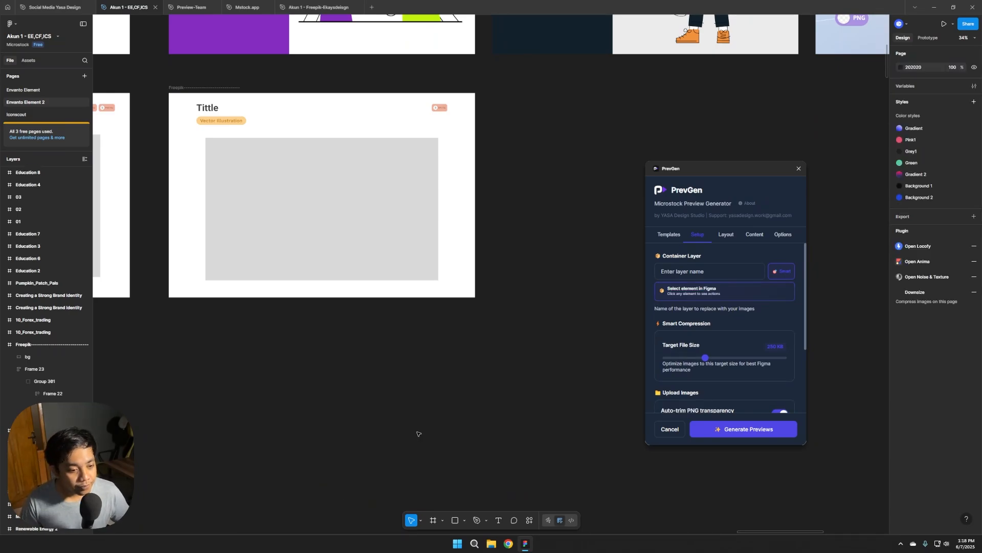
Step: Select the grey placeholder rectangle, enter bg as the container layer name by hand, and clear that entry
scroll(377, 362, up, 2)
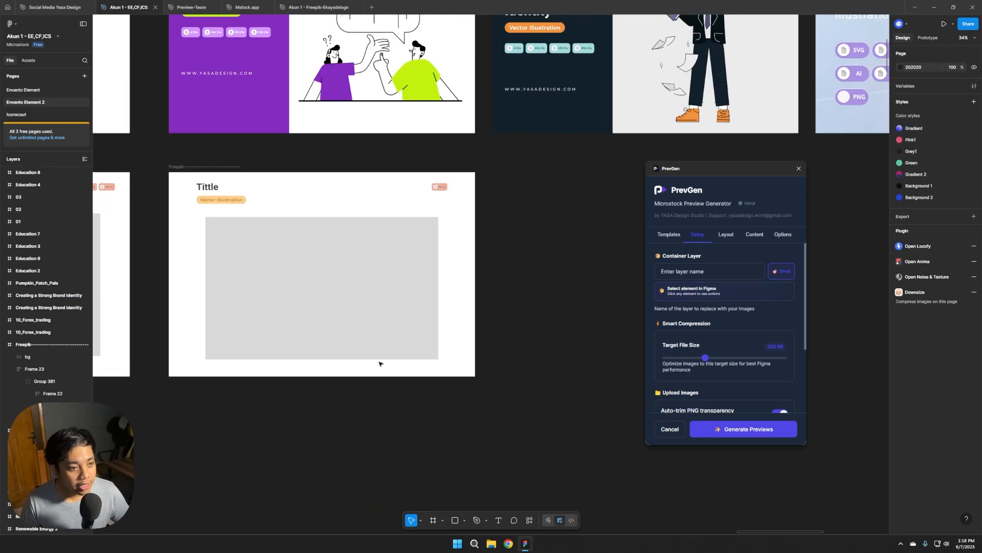
click(316, 315)
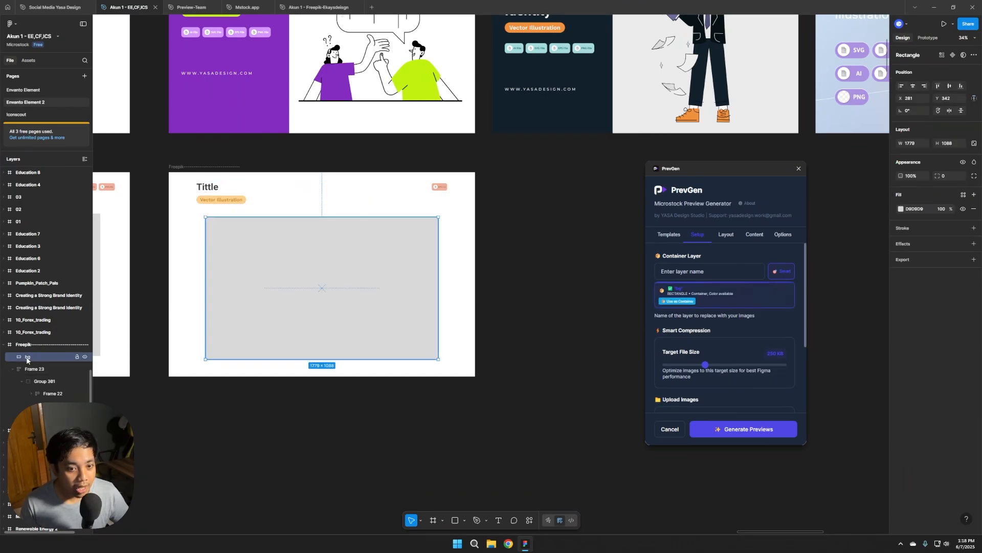
click(688, 269)
text(bg)
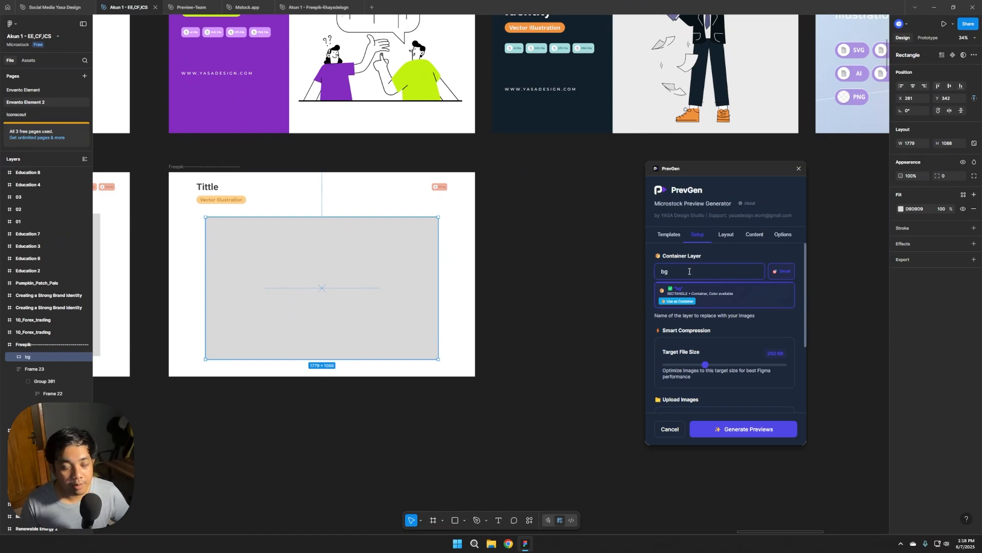
key(BackSpace)
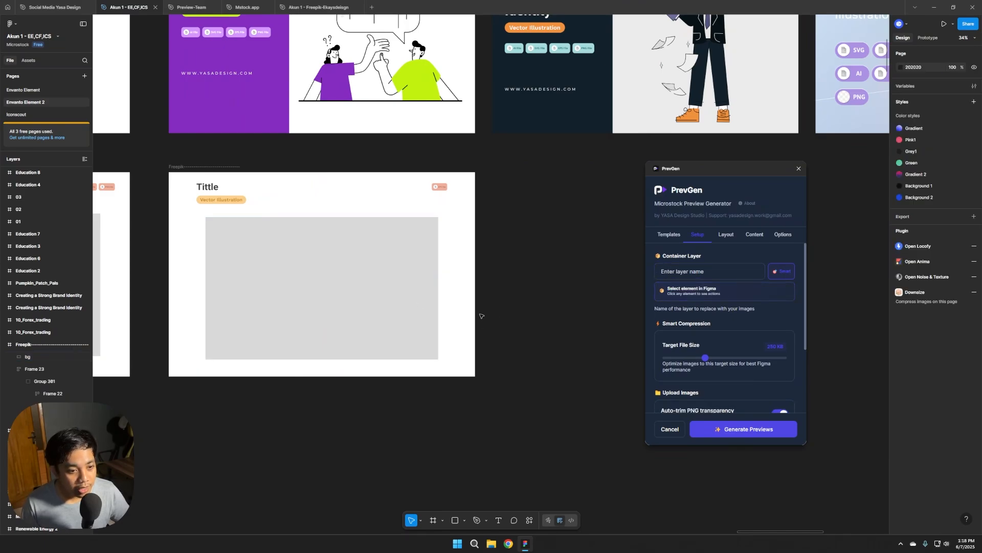
Step: Assign the grey bg rectangle in the Freepik frame as PrevGen's container layer, using the current canvas selection
click(402, 303)
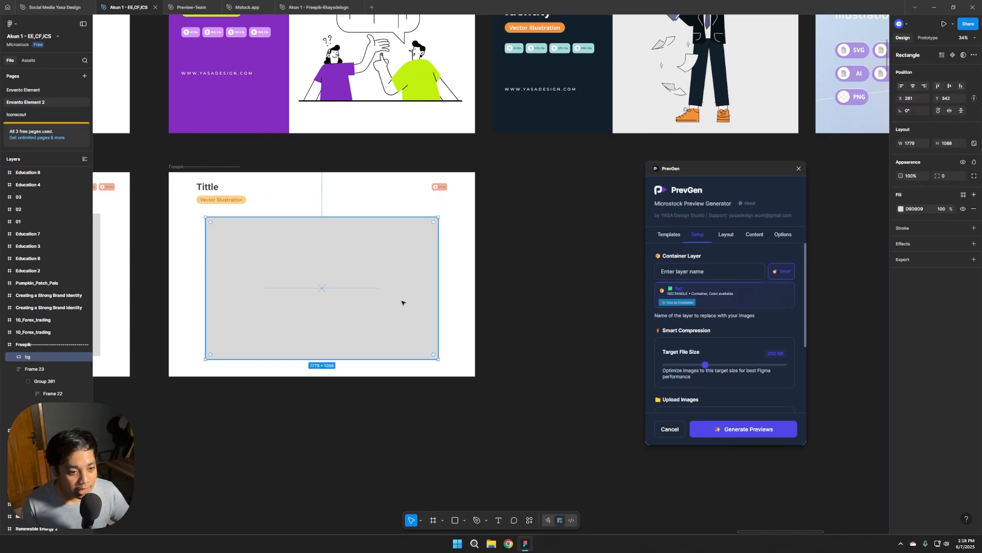
click(681, 303)
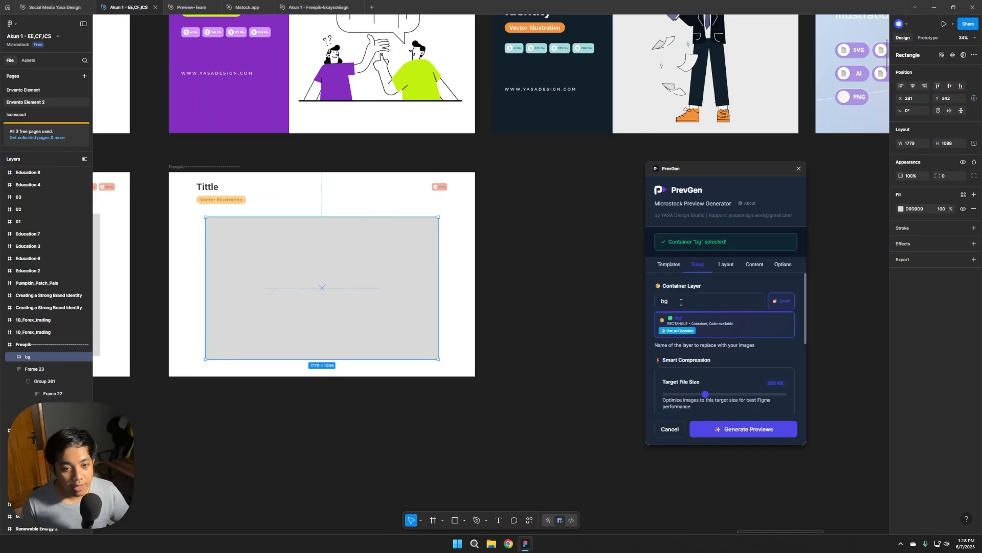
drag(676, 302, 656, 300)
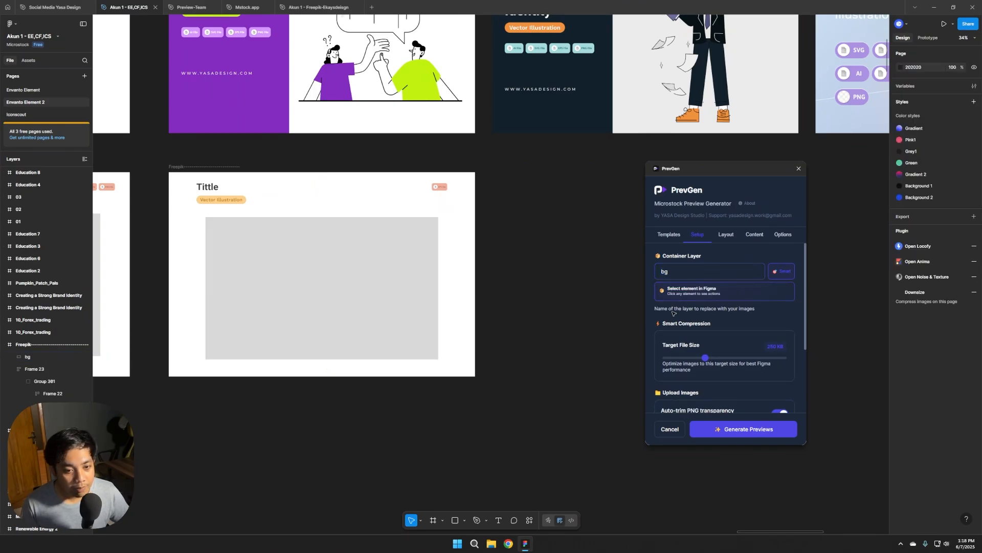
click(325, 291)
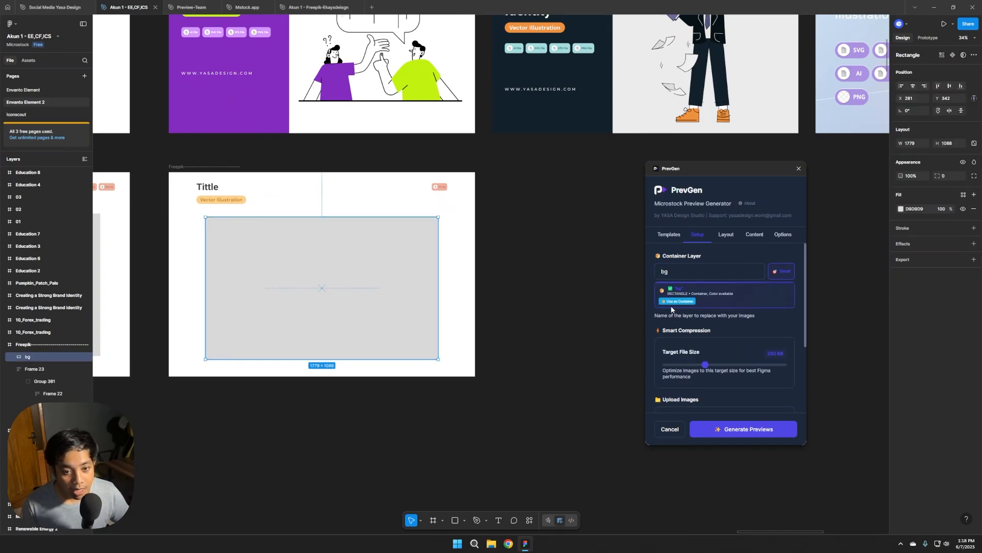
click(681, 305)
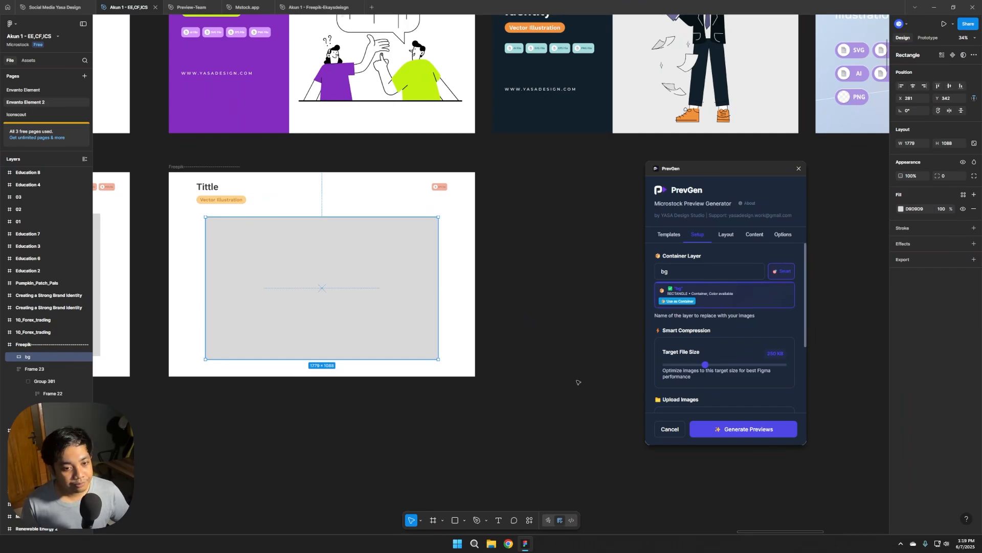
click(576, 384)
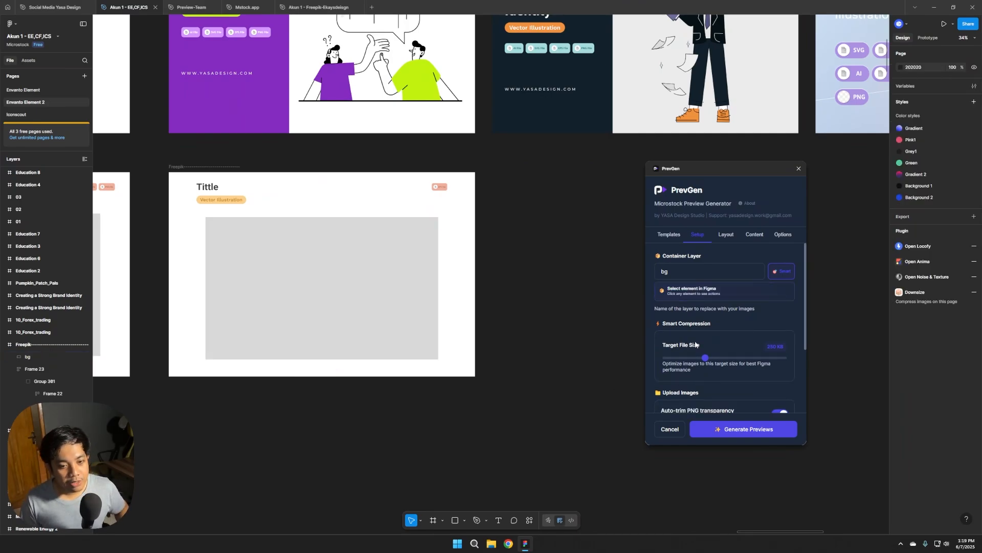
Step: Lower the Smart Compression target file size to its minimum, 200 KB
scroll(690, 385, down, 3)
scroll(665, 327, up, 2)
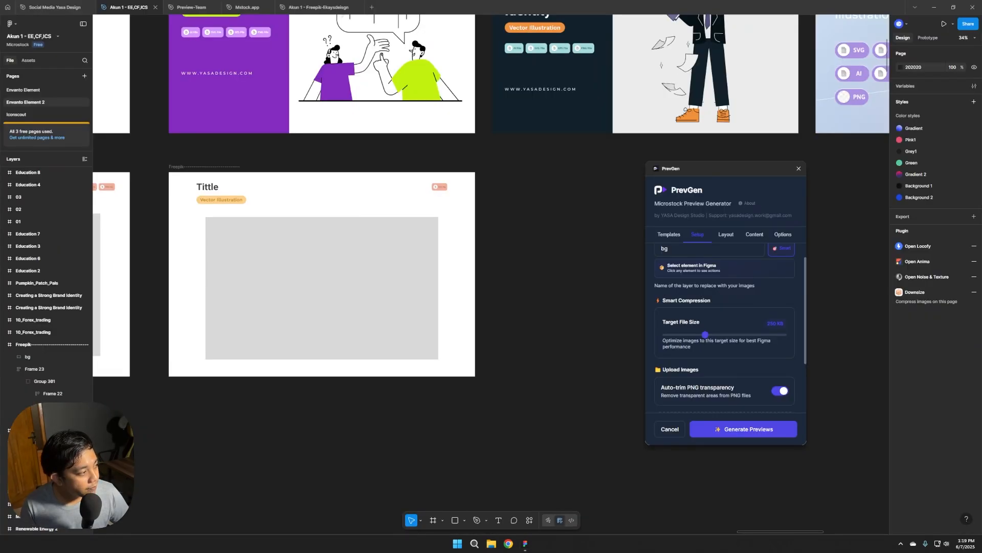
key(alt+Tab)
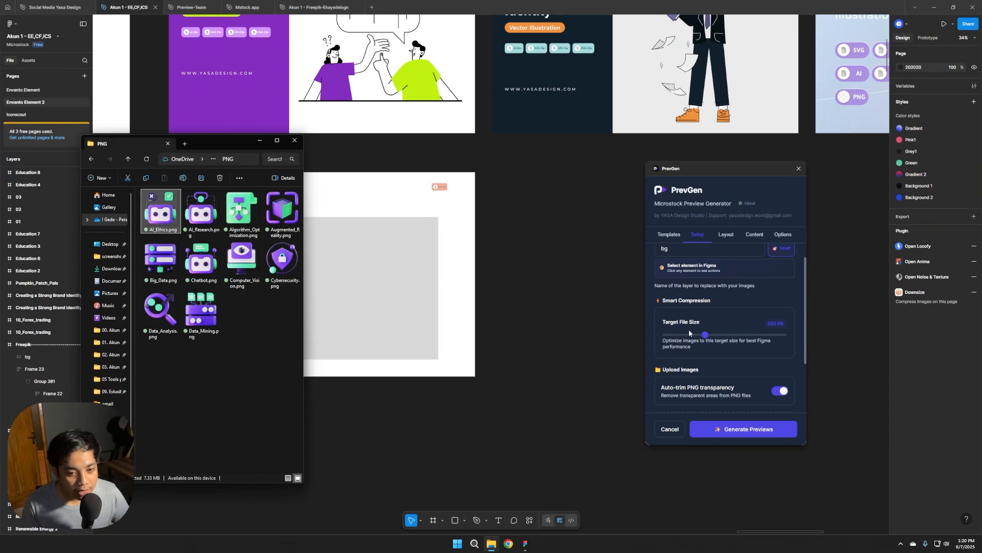
drag(705, 334, 650, 336)
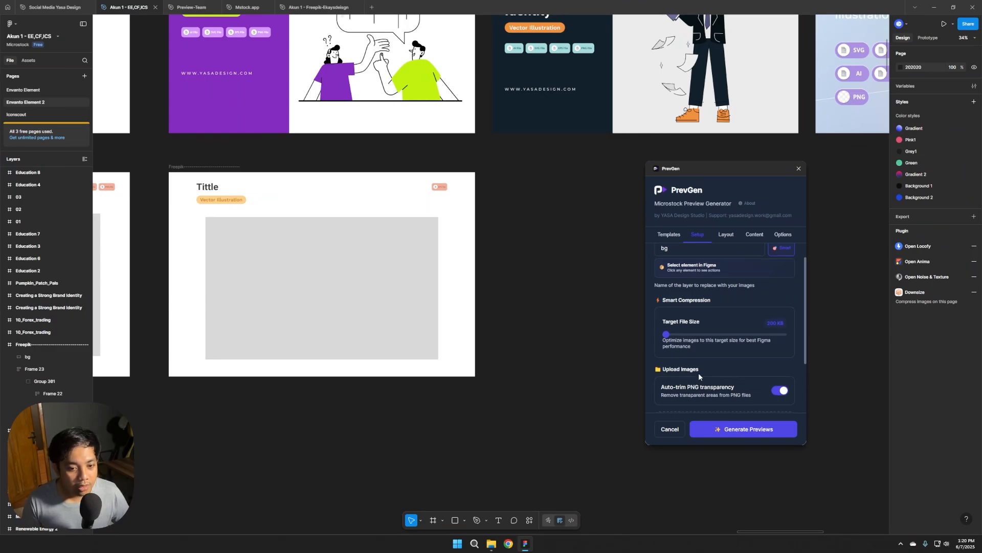
Step: Upload all the PNG icons from the PNG folder to PrevGen's Upload Images area, with auto-trim of PNG transparency on
scroll(699, 376, down, 3)
scroll(699, 376, up, 1)
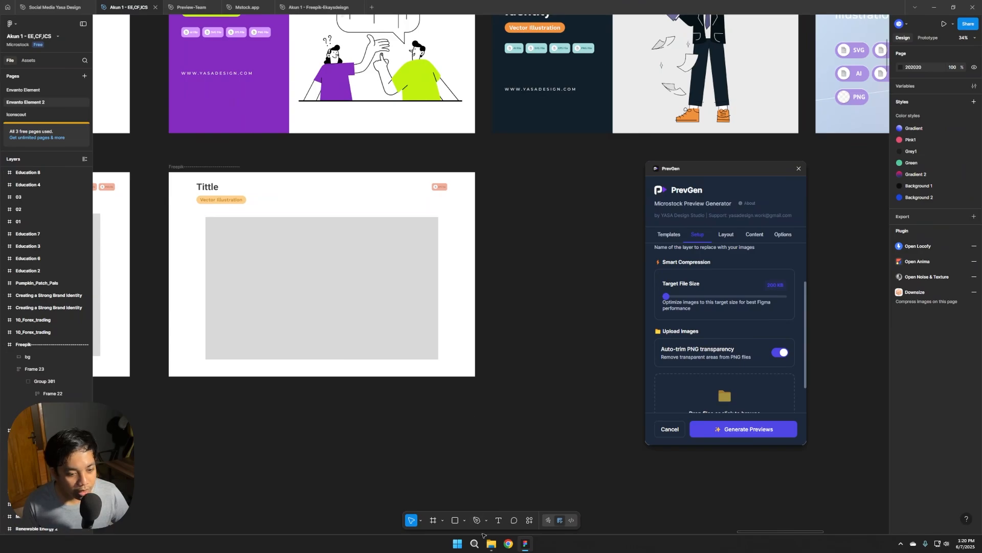
click(491, 543)
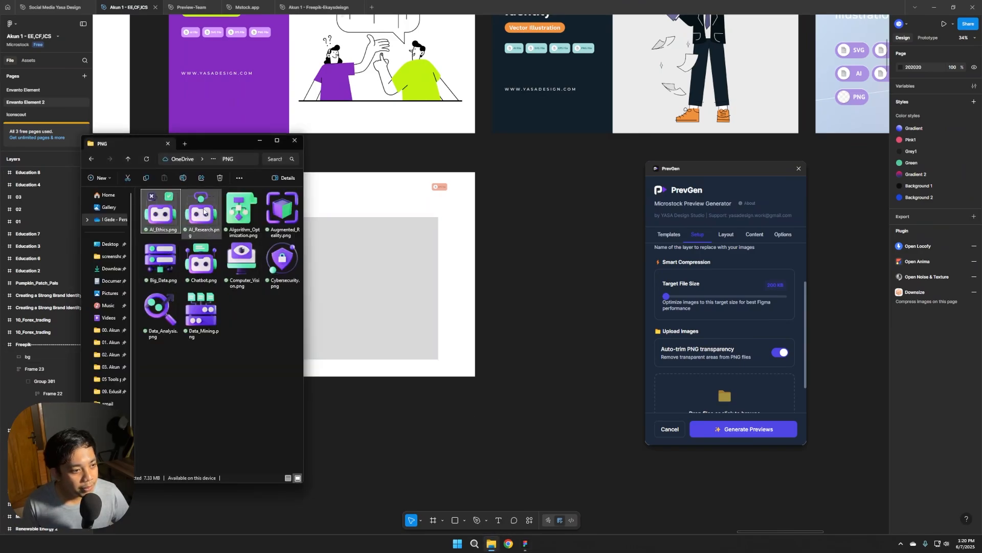
drag(156, 364, 276, 210)
scroll(757, 324, down, 1)
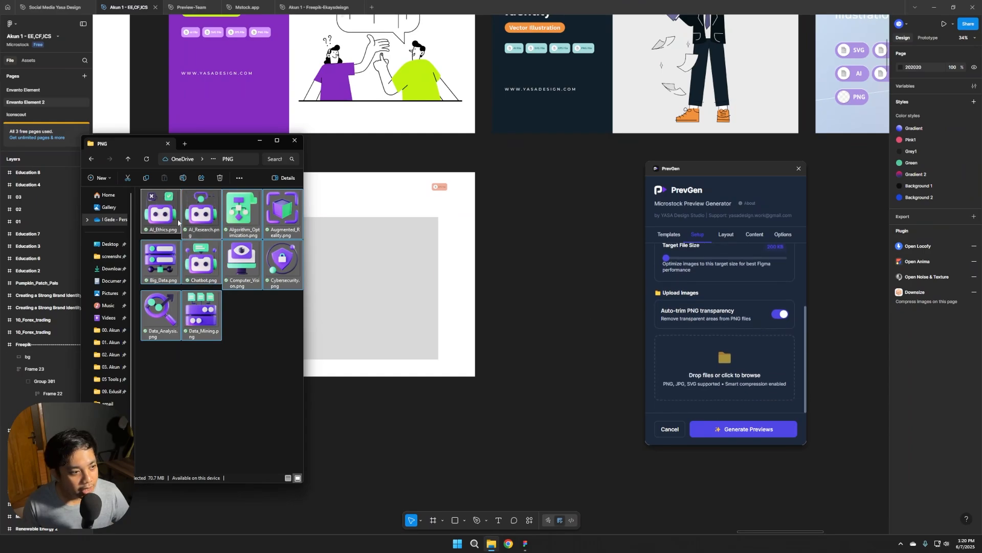
drag(162, 215, 701, 362)
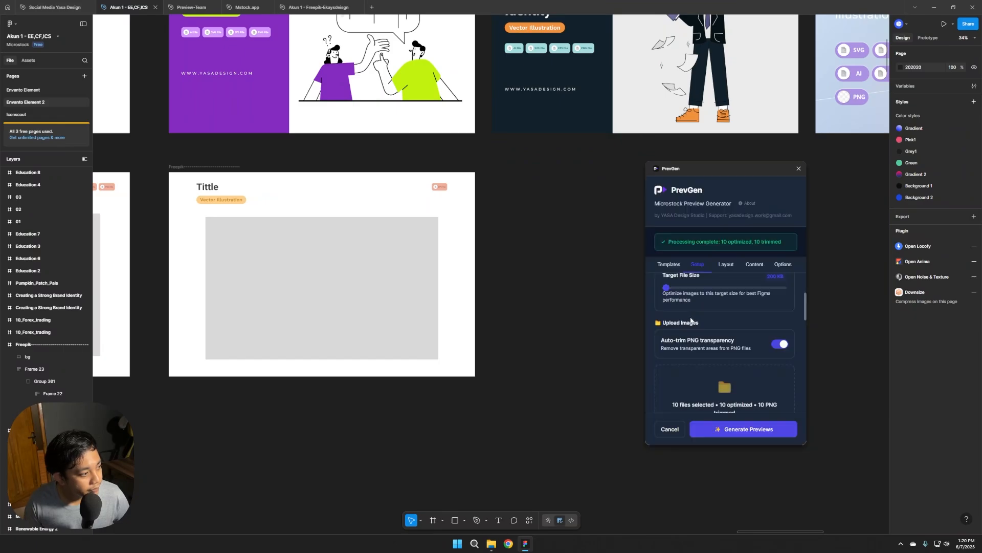
Step: Review PrevGen's uploaded files list, checking the optimized size and trimming of each icon
scroll(715, 311, down, 5)
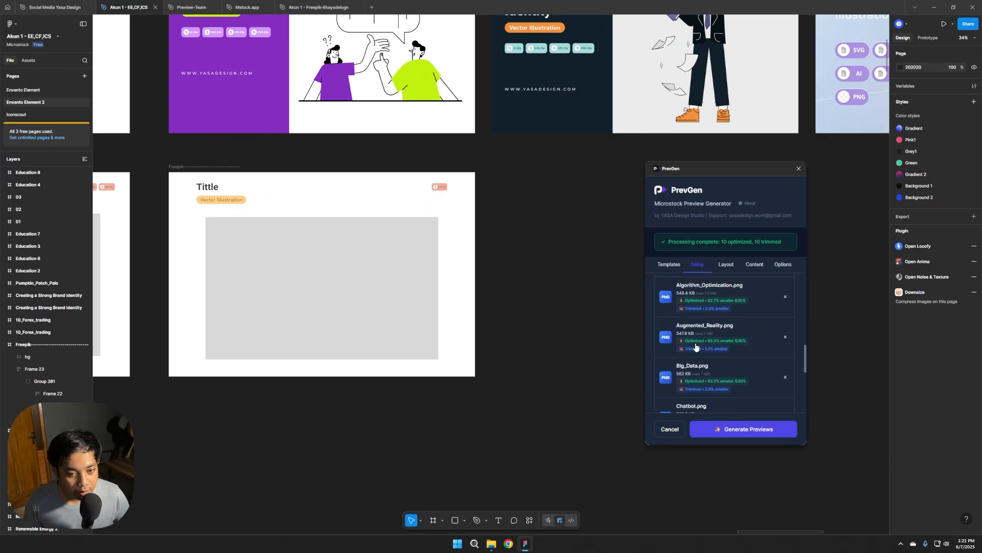
scroll(696, 346, down, 2)
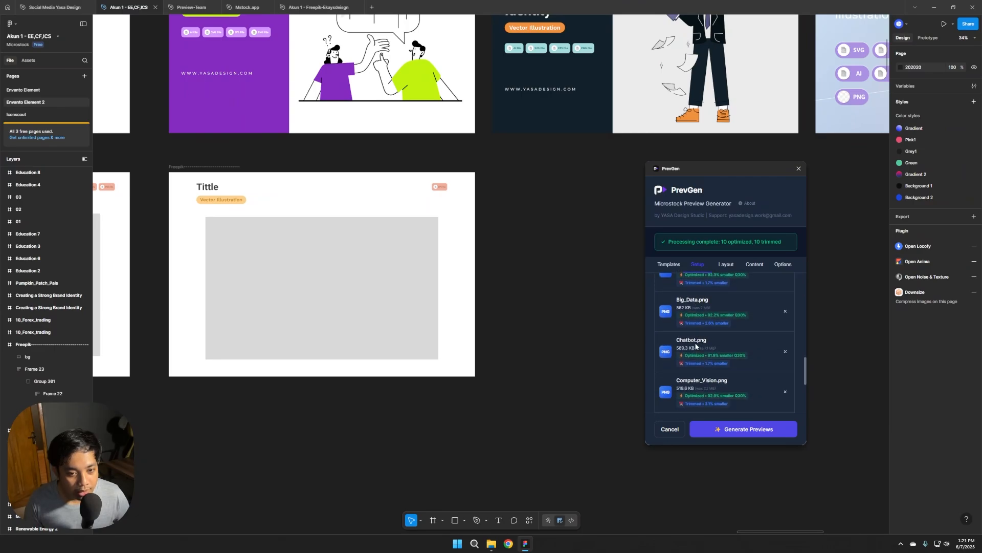
scroll(696, 347, up, 4)
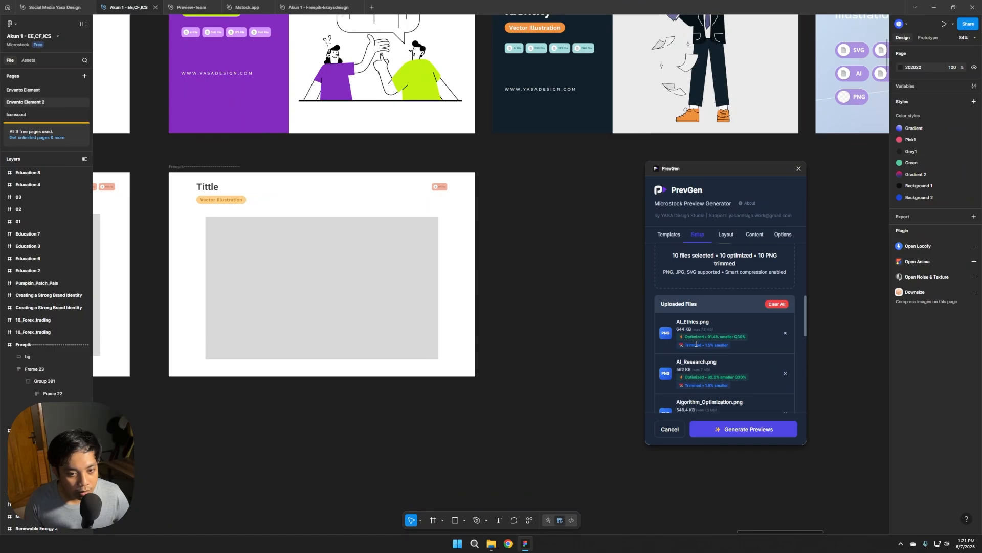
scroll(696, 344, up, 2)
scroll(696, 343, down, 3)
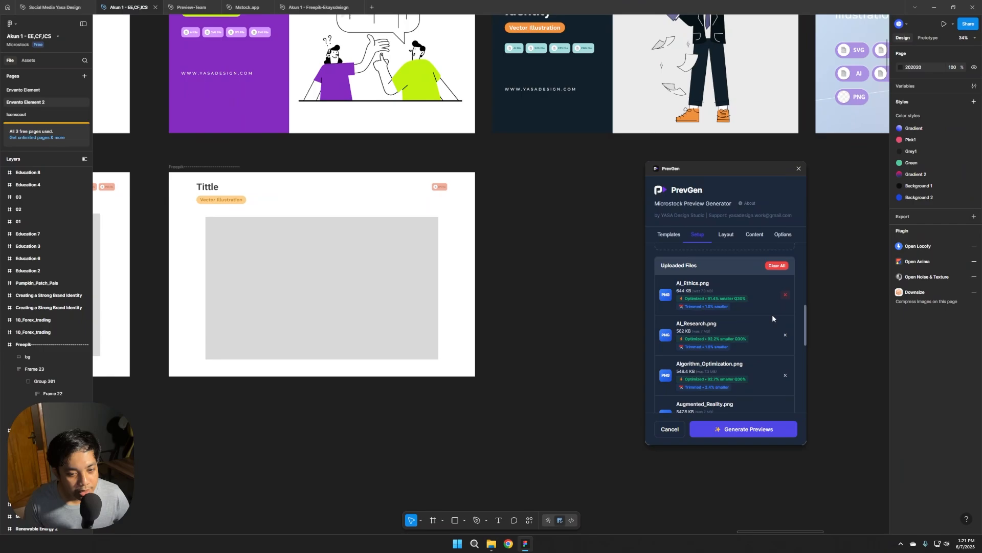
scroll(763, 338, up, 5)
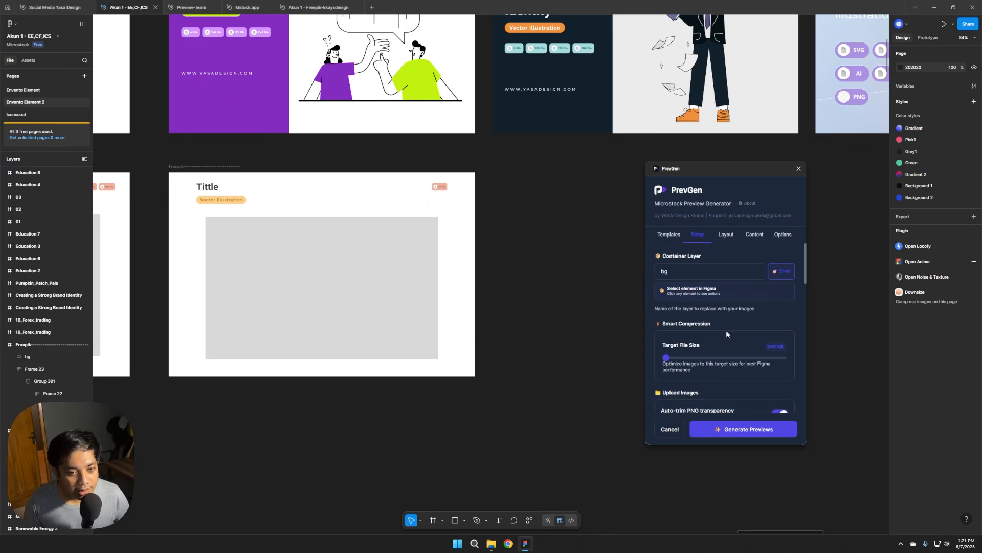
Step: Set PrevGen's layout to a Grid arrangement with 104px spacing, 4 columns and Fit (Show entire image) fitting
click(725, 237)
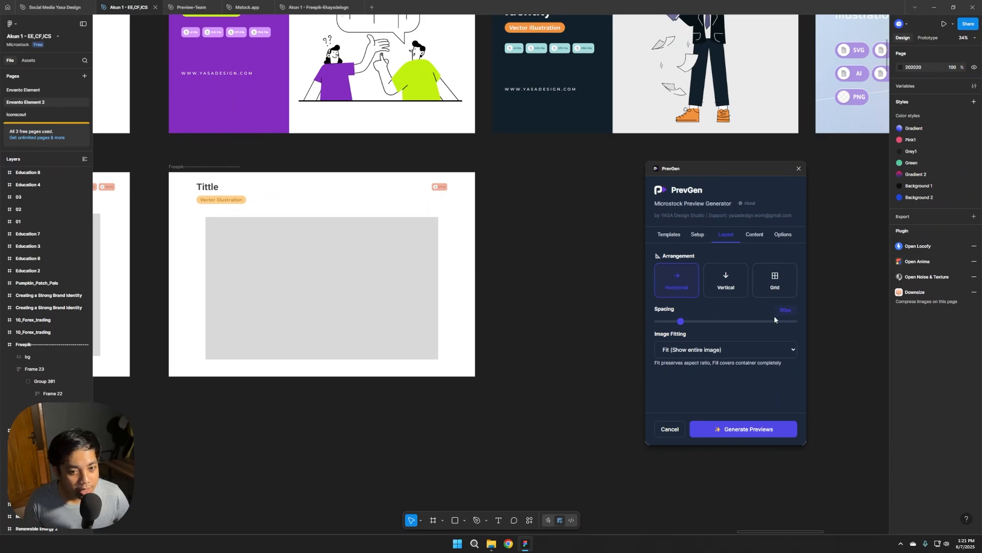
click(775, 285)
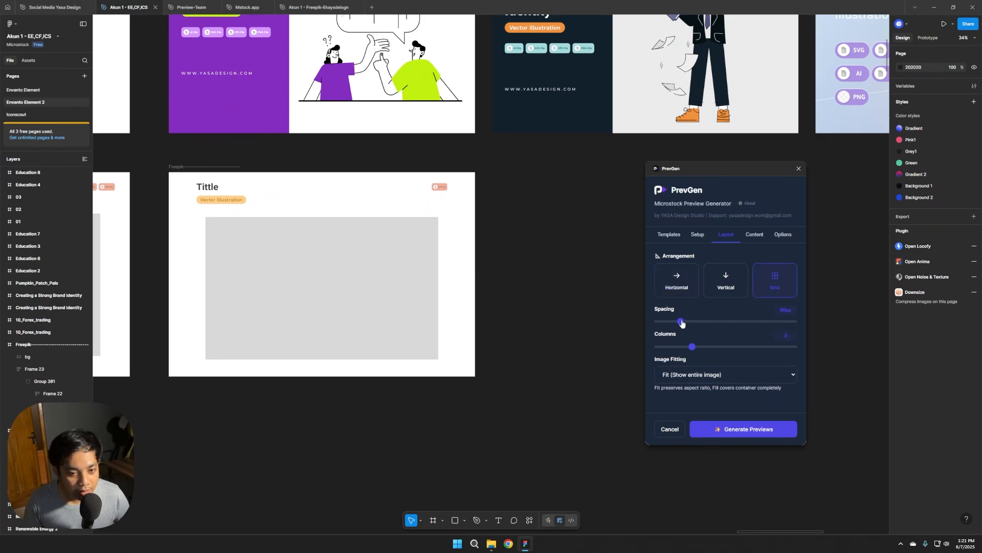
drag(681, 322, 735, 350)
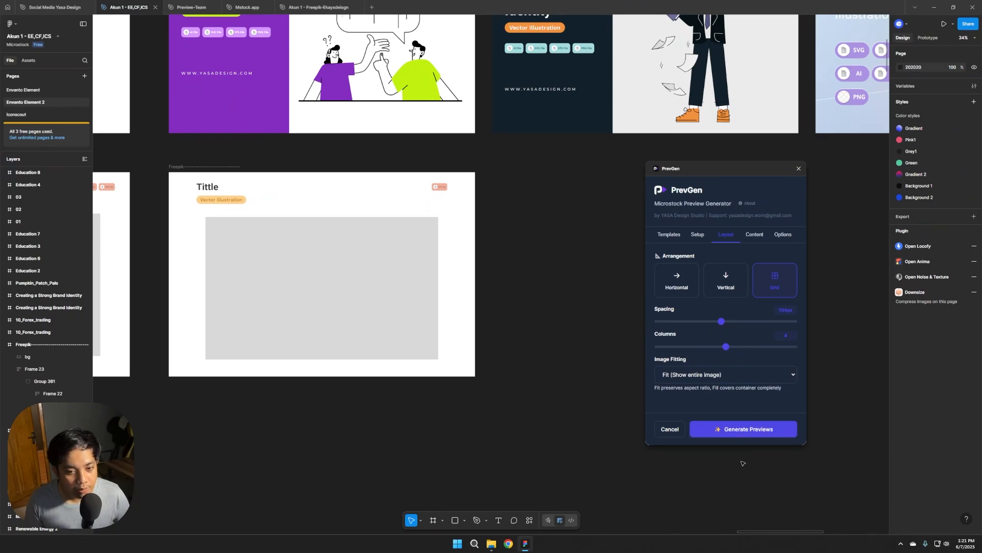
scroll(503, 333, down, 4)
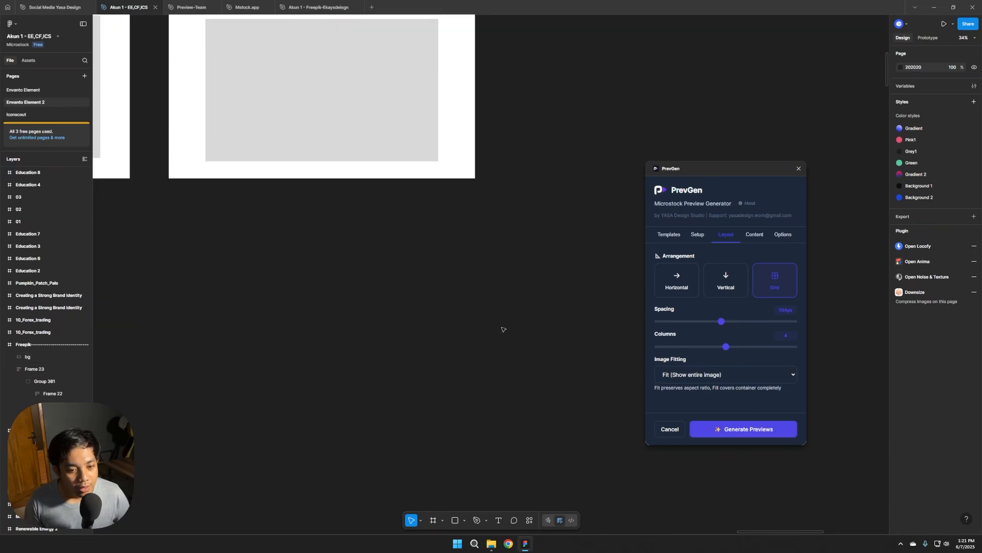
click(692, 374)
click(696, 384)
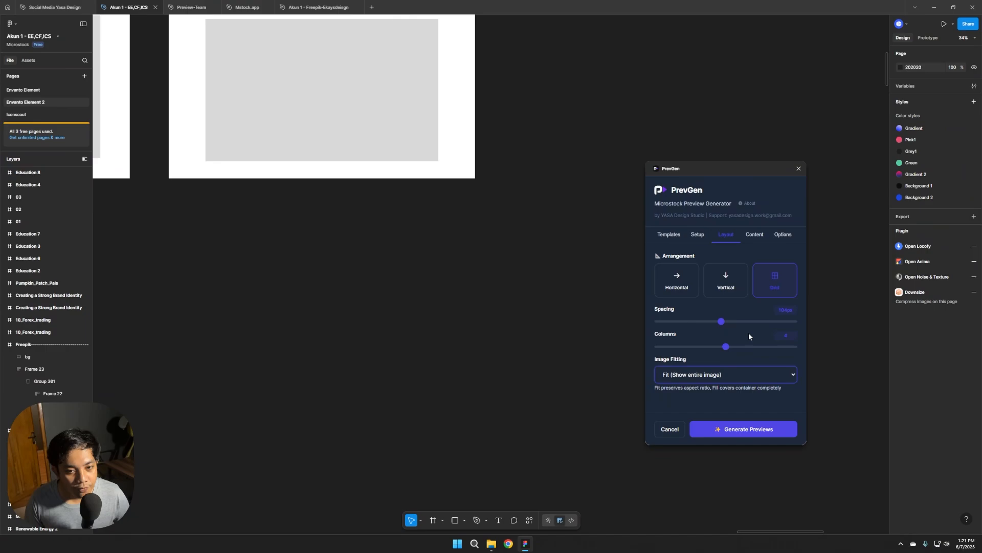
Step: Enable replacing text with filenames in PrevGen's content settings and remove the empty text layer row
click(764, 234)
scroll(553, 284, up, 2)
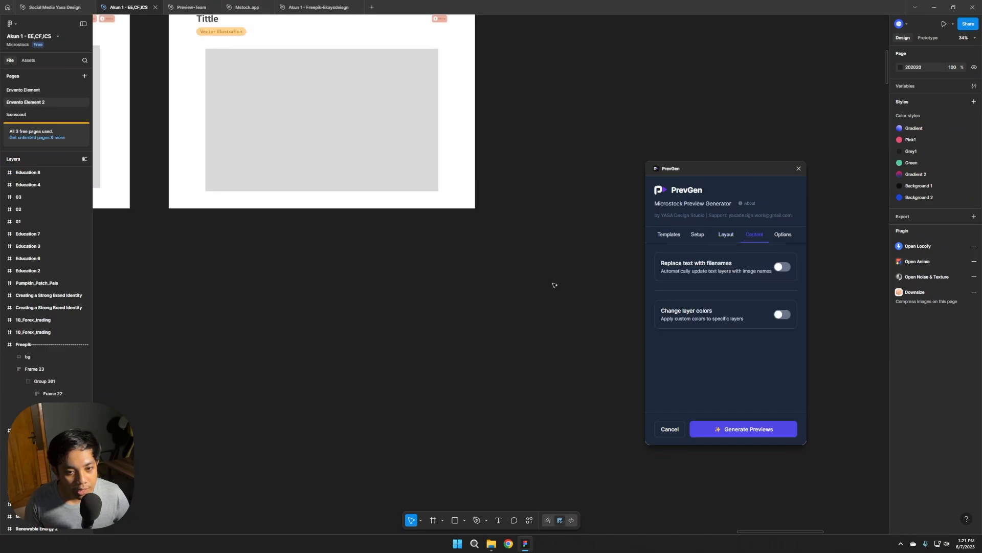
scroll(553, 284, up, 1)
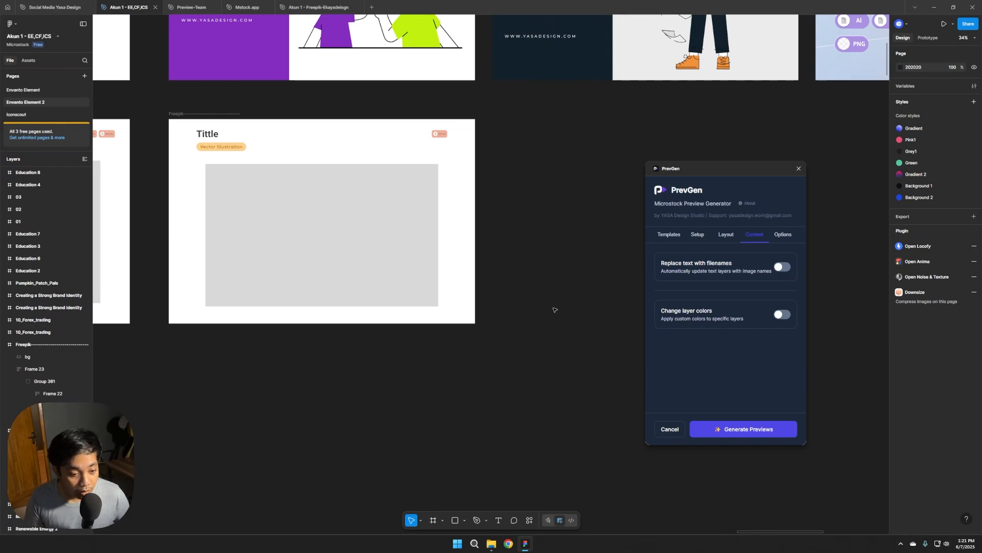
click(491, 543)
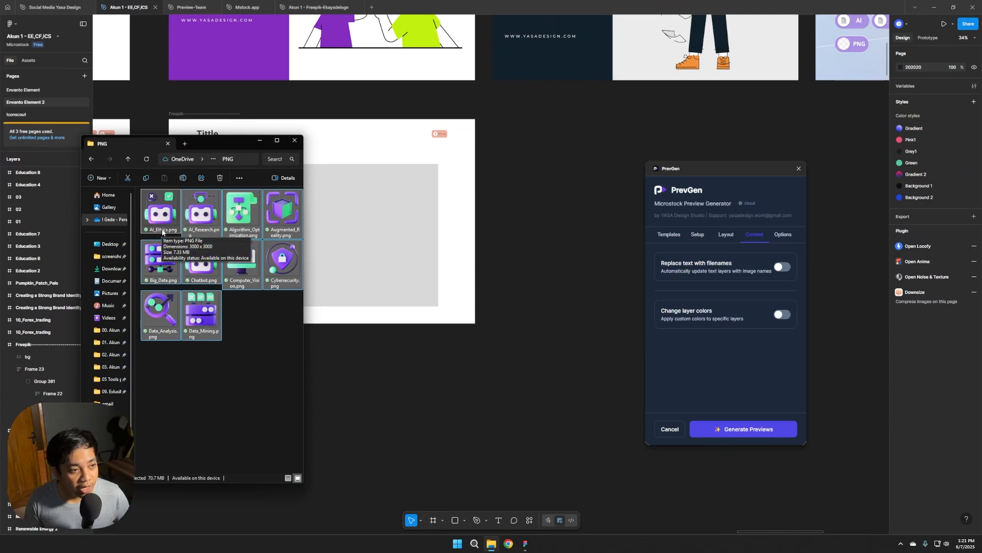
click(500, 249)
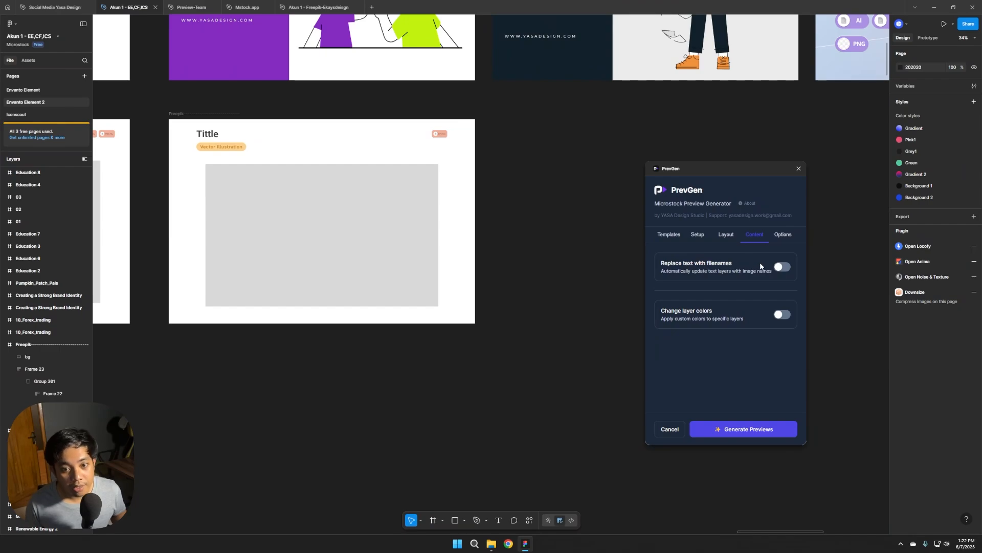
click(777, 270)
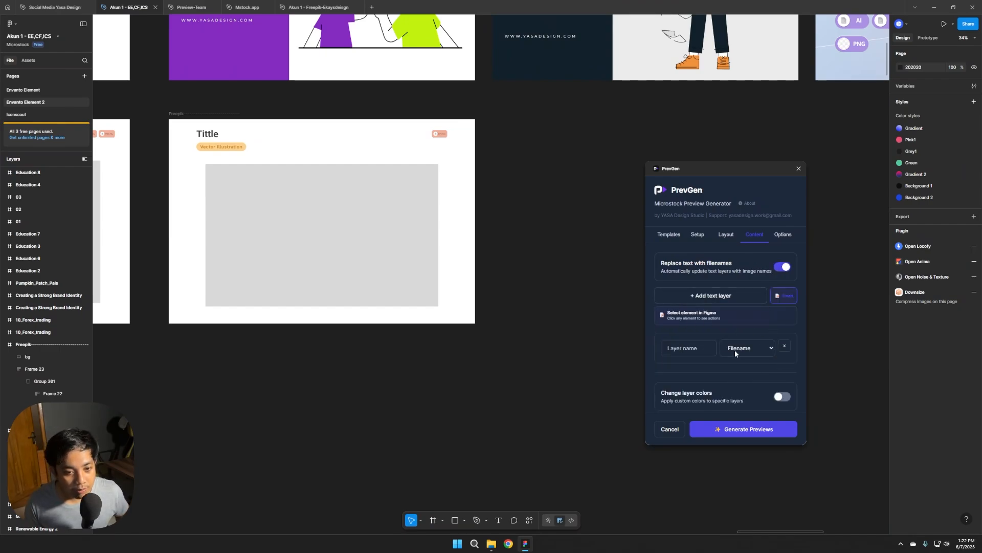
click(784, 346)
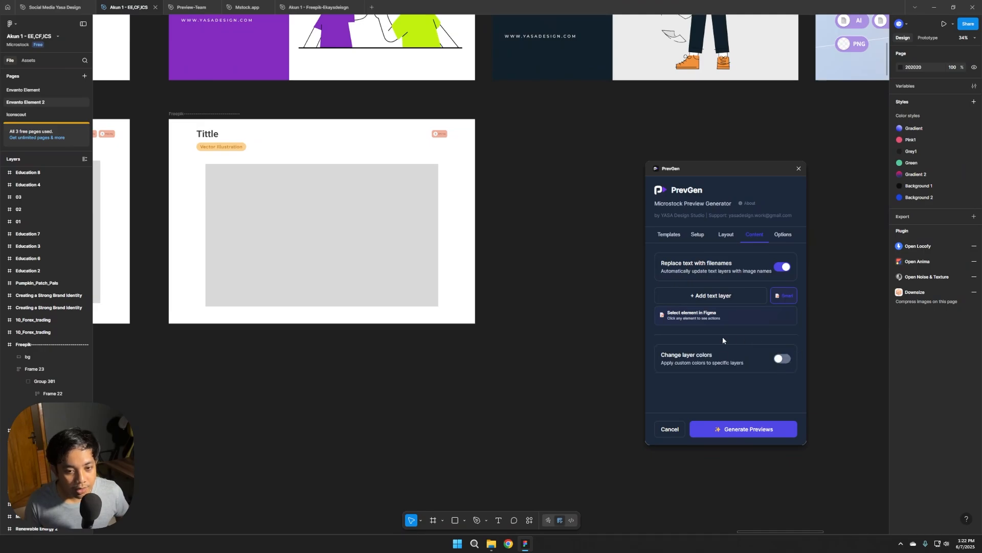
Step: Add a text mapping for the Freepik frame's Tittle text layer, using Filename as its replacement
click(212, 135)
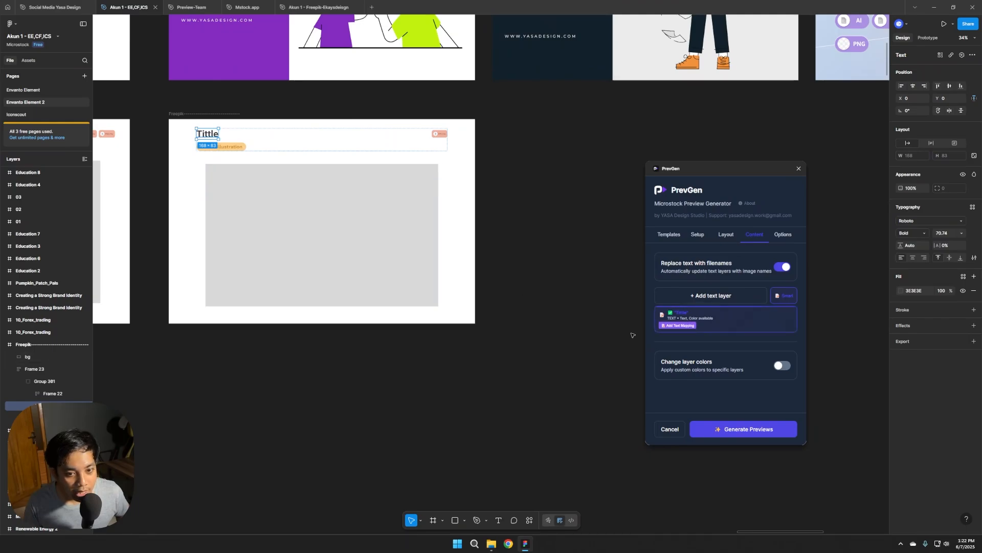
click(680, 325)
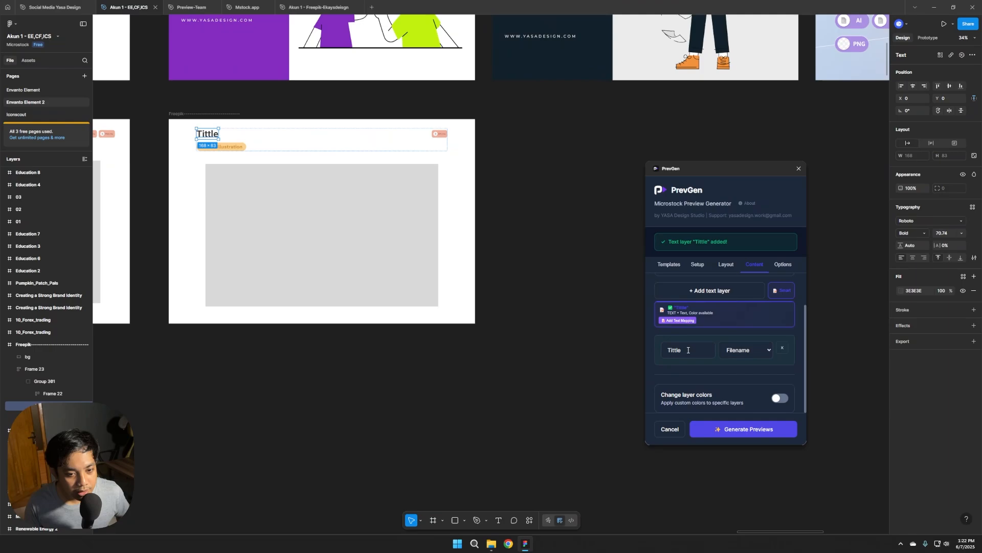
drag(711, 351, 656, 352)
click(748, 351)
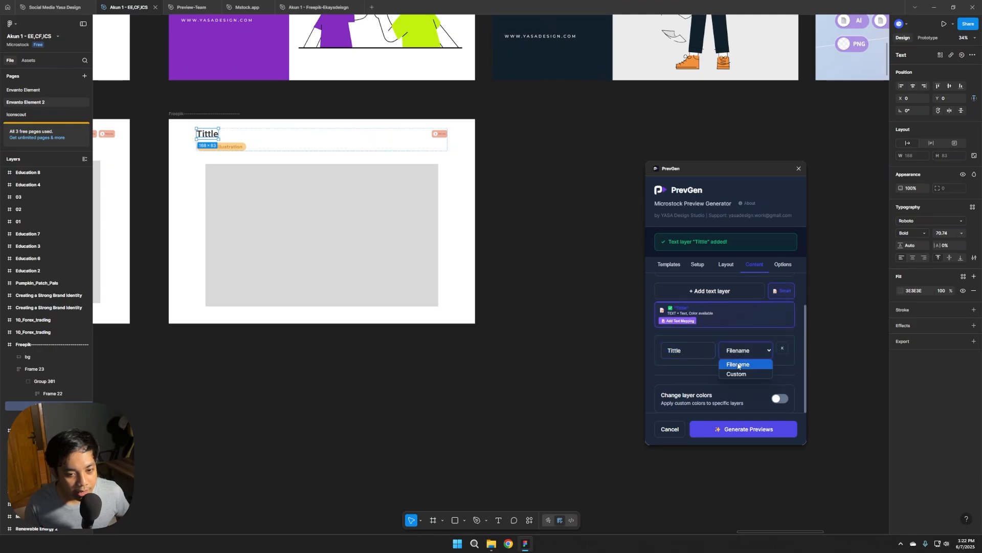
click(738, 365)
click(741, 352)
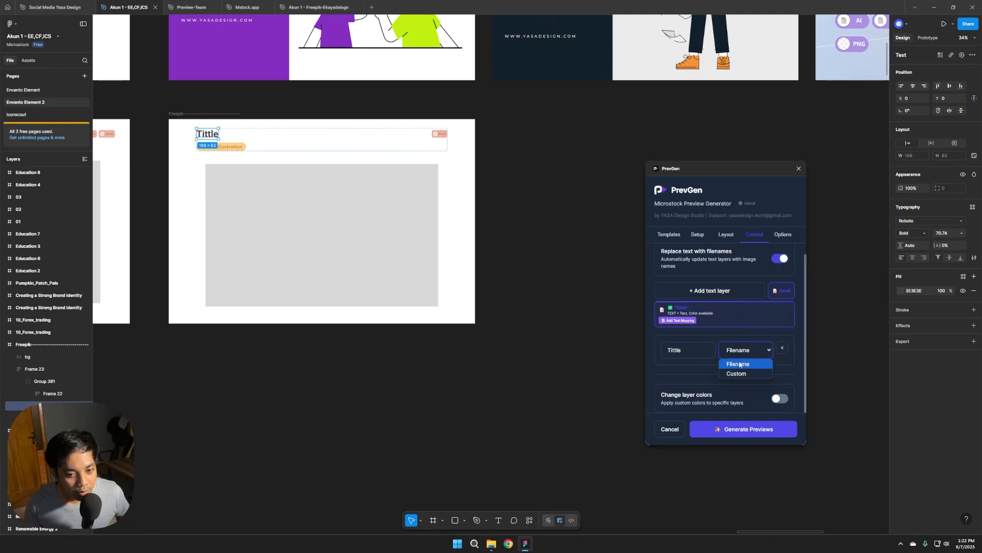
click(738, 364)
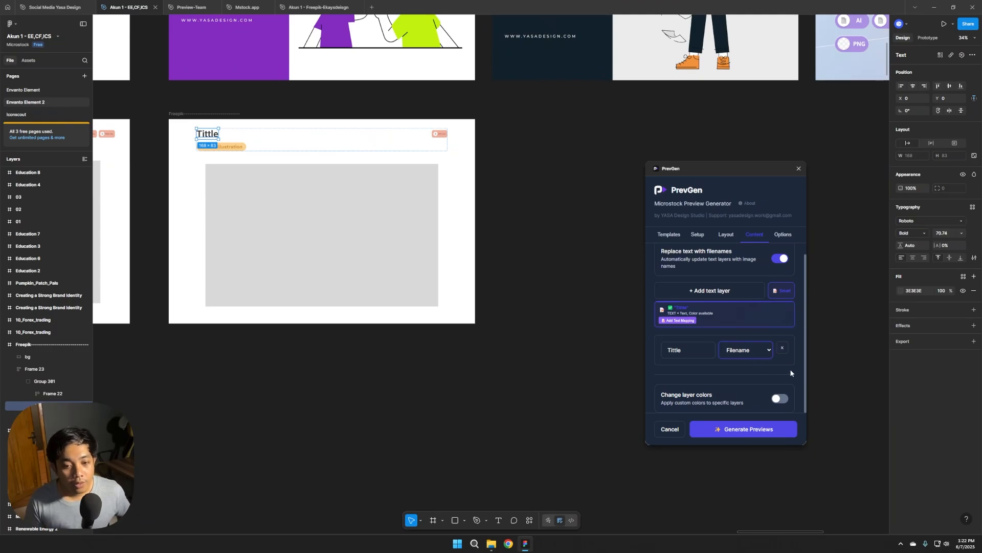
scroll(727, 297, up, 1)
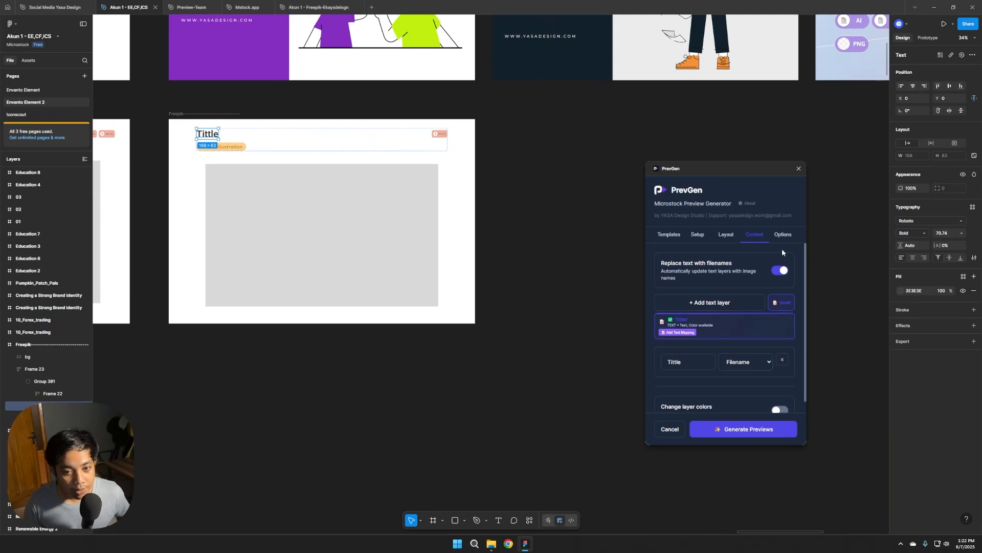
Step: Check PrevGen's naming convention and selected Freepik artboard, and generate the previews
click(783, 235)
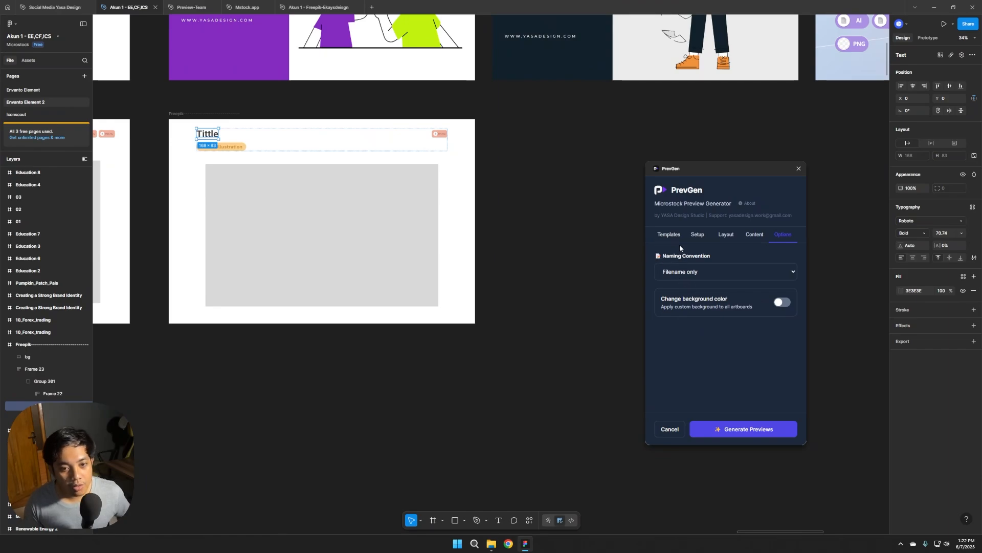
click(669, 234)
scroll(721, 333, down, 3)
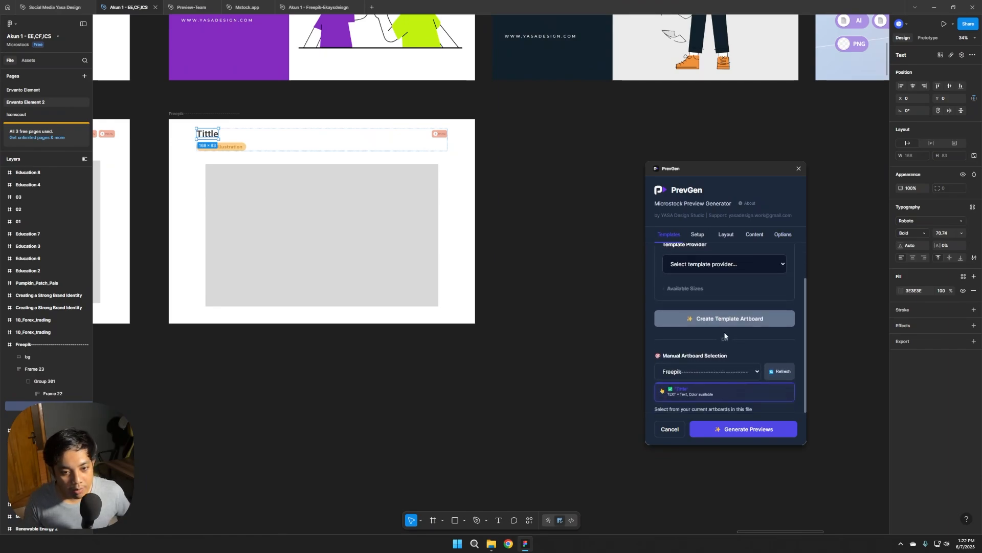
scroll(739, 383, up, 3)
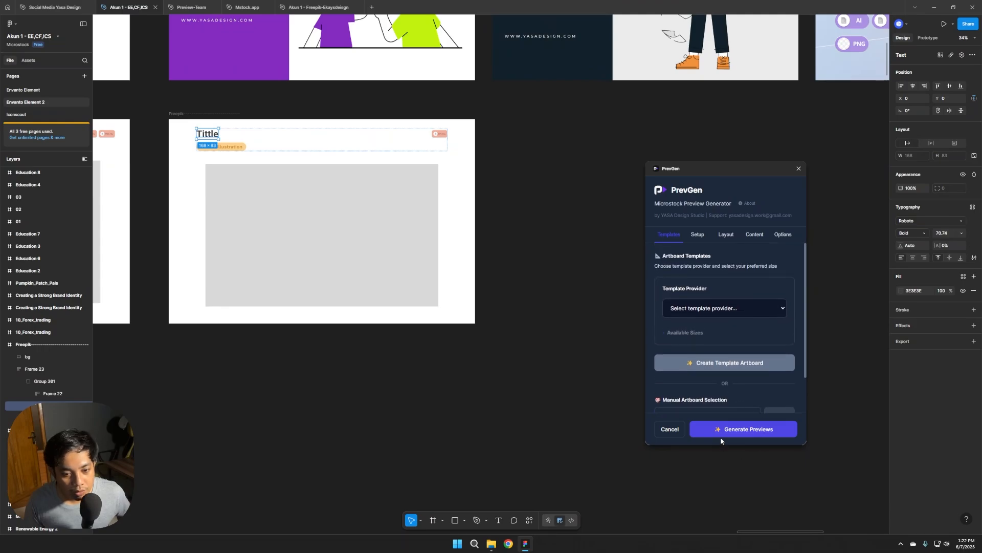
click(748, 432)
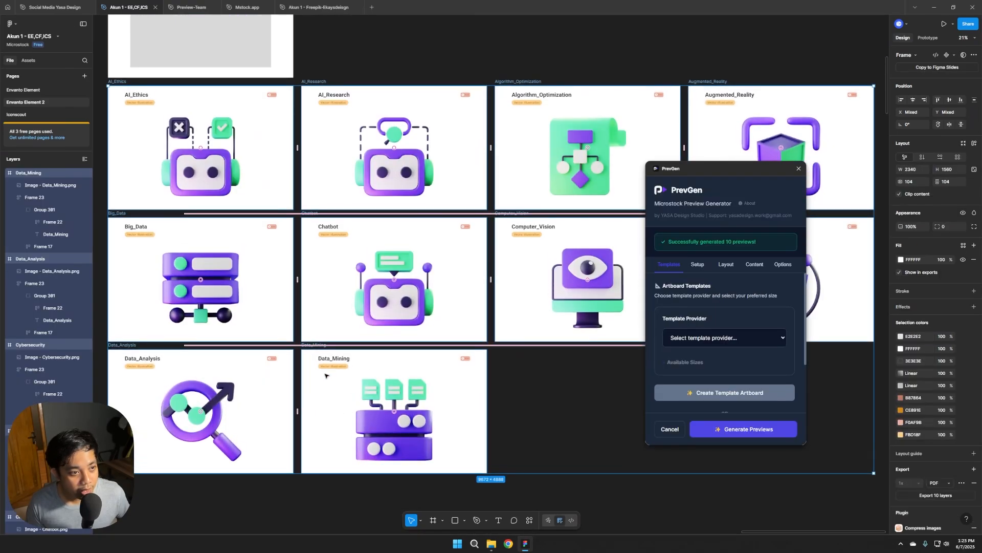
Step: Inspect the generated preview frames below the Freepik template and set their export format to JPG
scroll(330, 368, up, 2)
scroll(326, 376, up, 3)
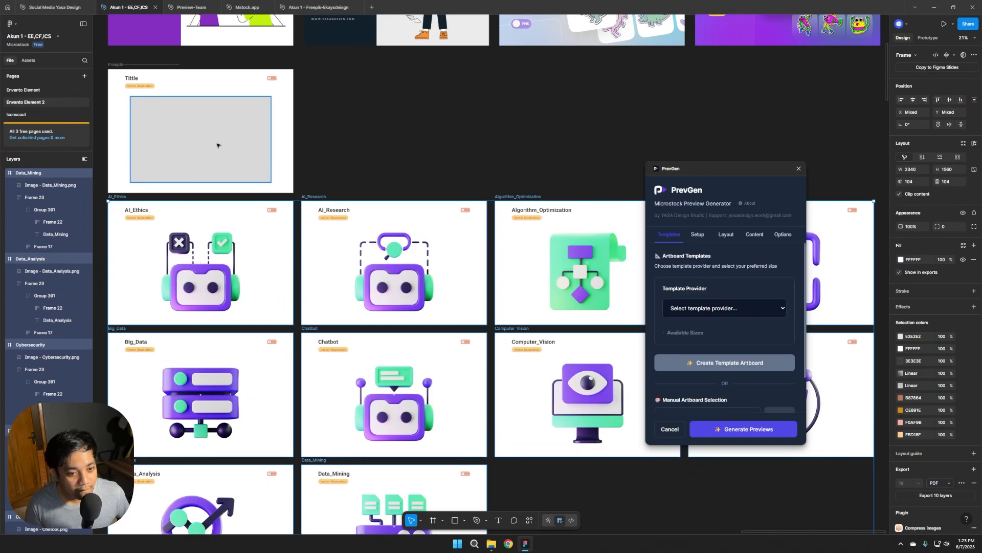
scroll(428, 335, down, 3)
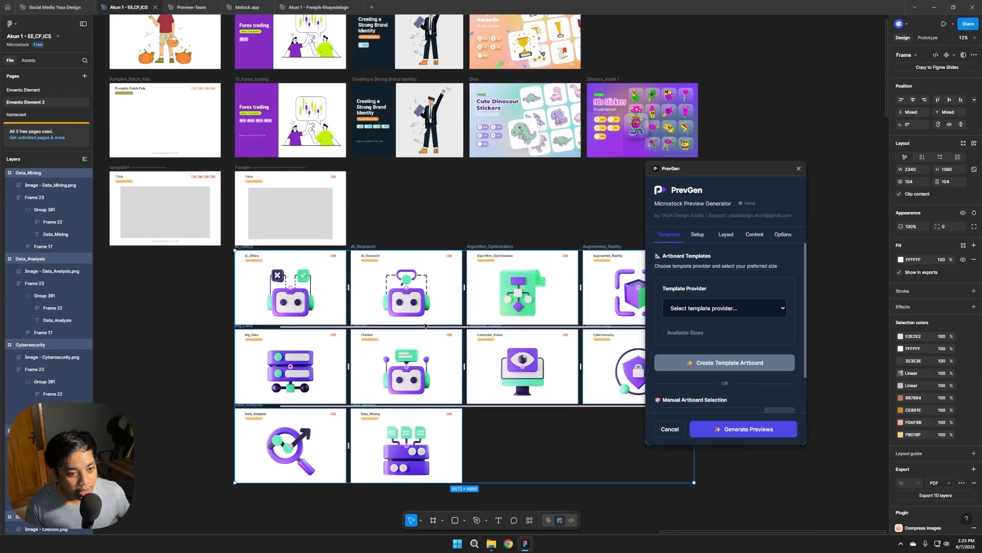
scroll(511, 336, down, 2)
scroll(505, 377, up, 2)
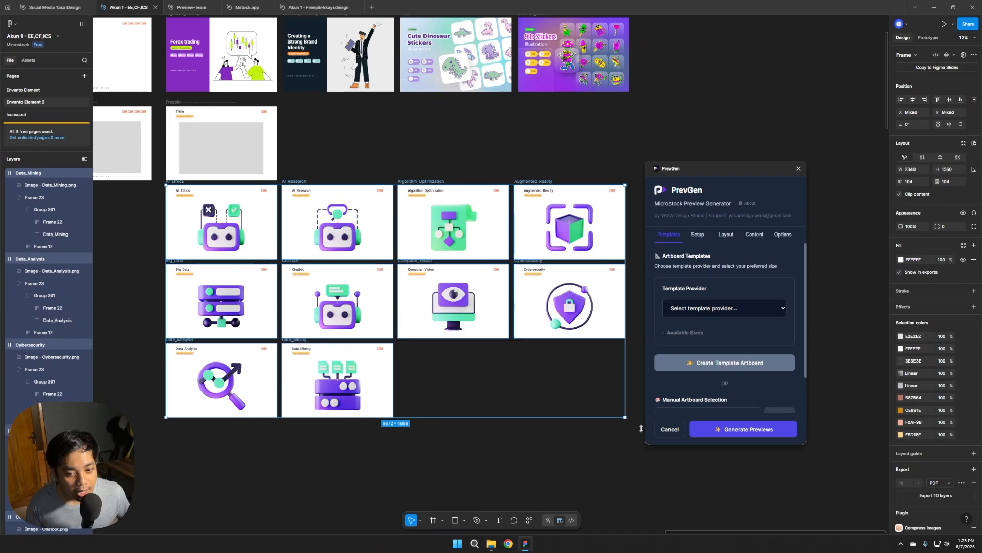
click(938, 483)
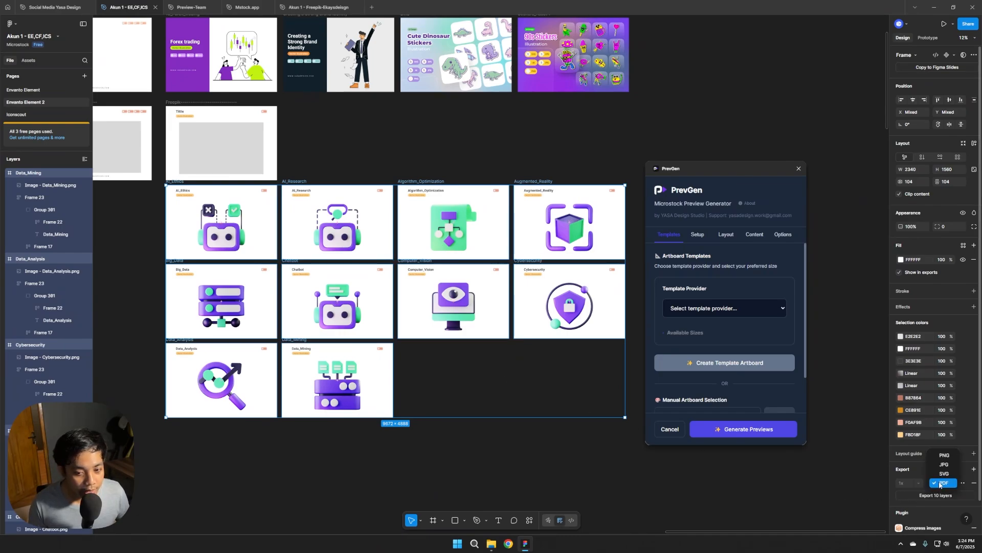
click(944, 465)
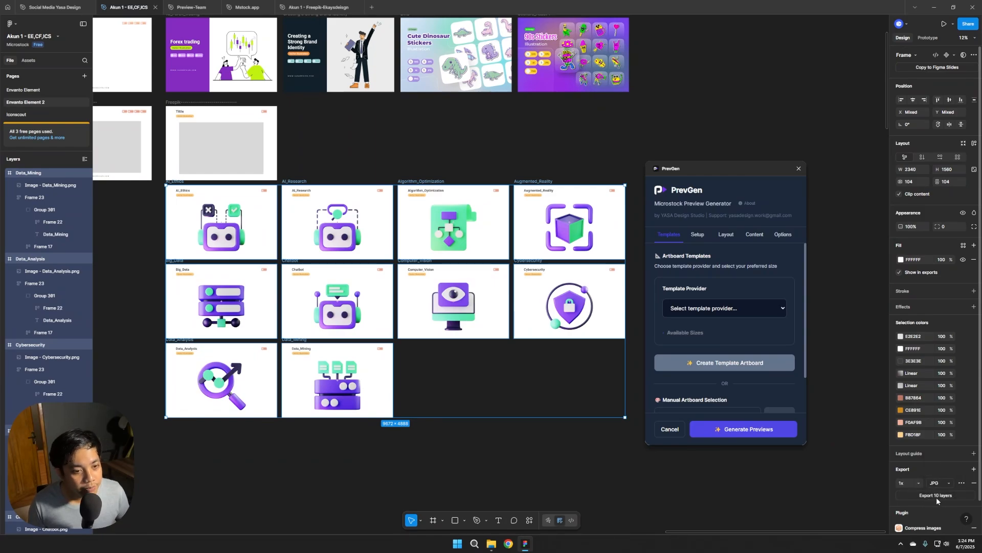
Step: Inspect the generated icon preview frames below the Freepik template, and delete all of them
scroll(471, 438, up, 5)
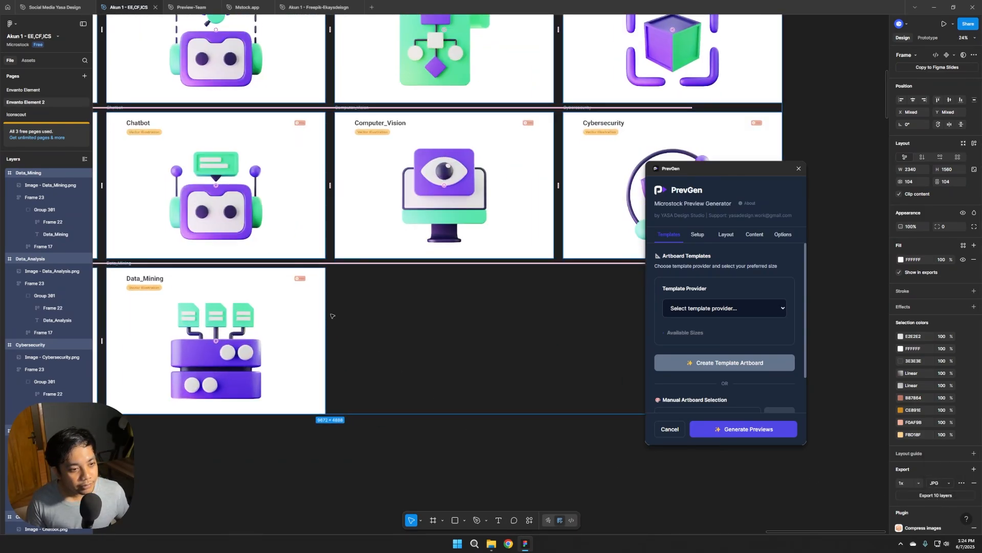
scroll(558, 424, down, 1)
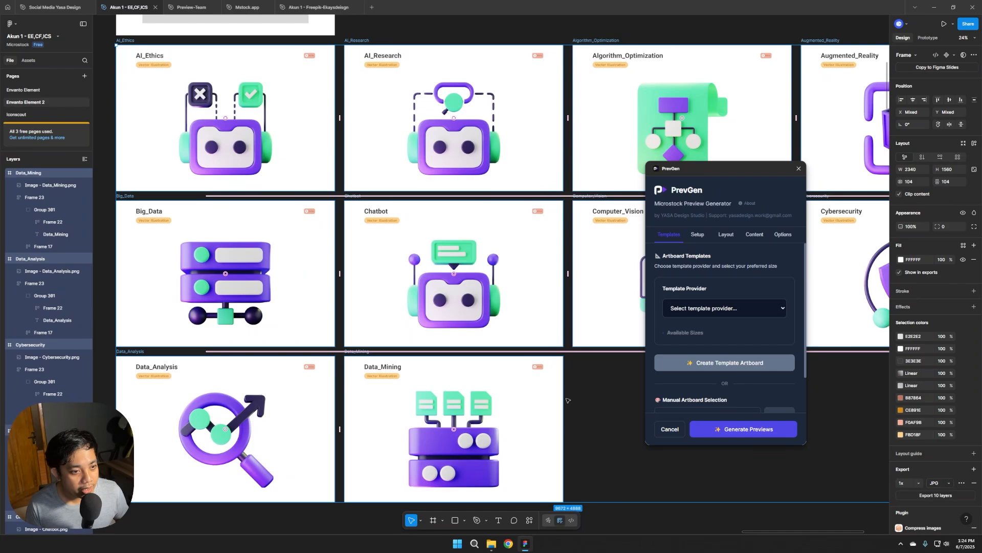
scroll(671, 378, down, 2)
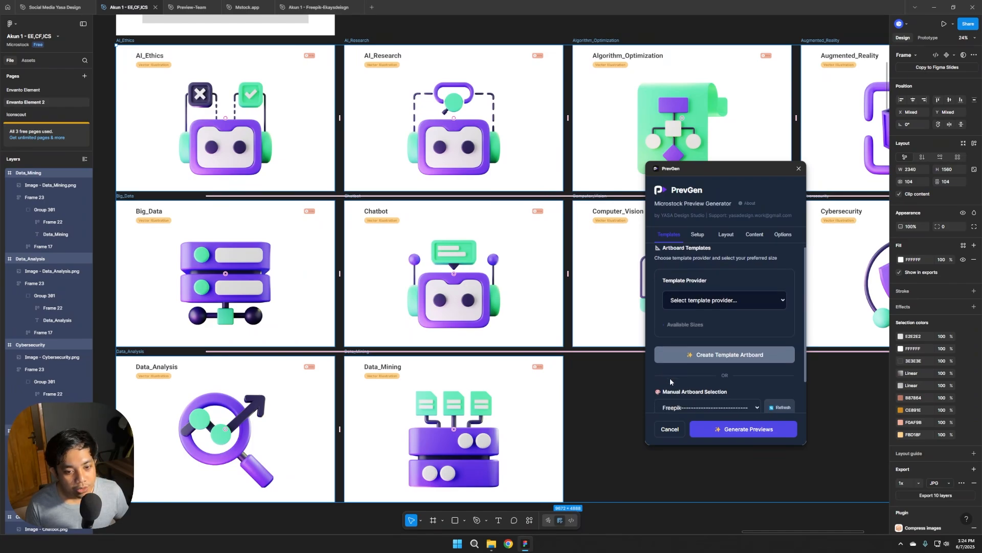
scroll(681, 353, up, 2)
scroll(402, 324, down, 3)
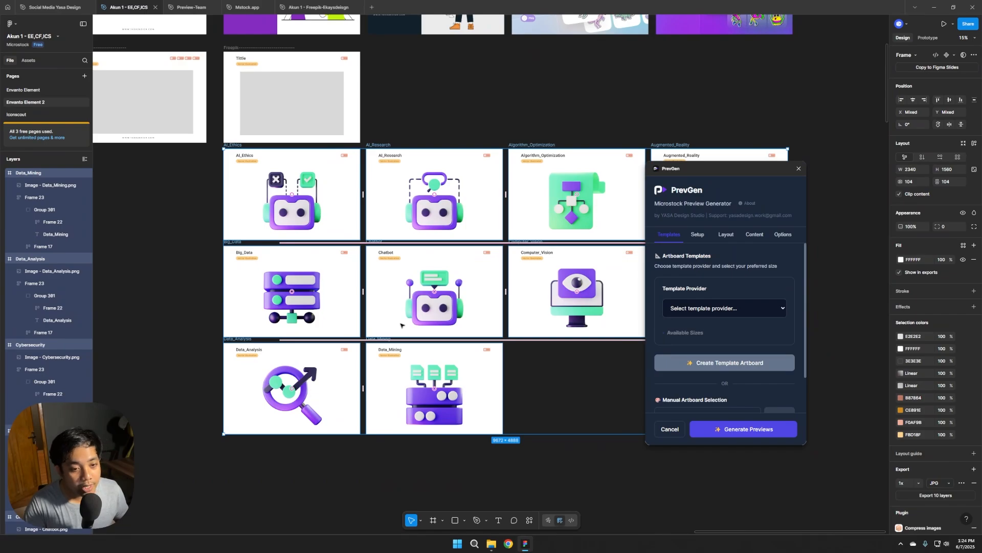
key(Delete)
Step: Review the empty Freepik template frame and the uploaded PNG files and upload options in PrevGen's setup
scroll(363, 325, up, 2)
scroll(432, 405, up, 2)
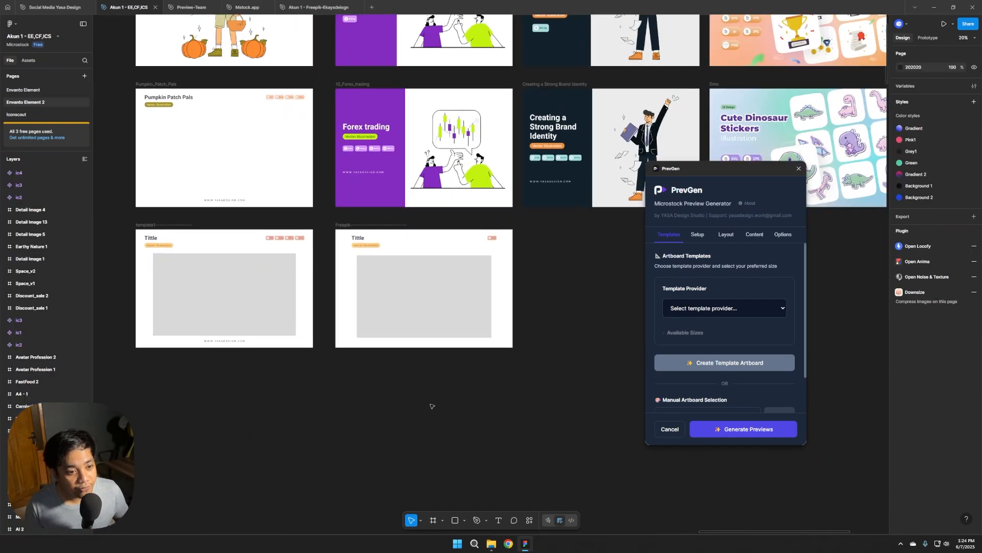
scroll(431, 406, up, 5)
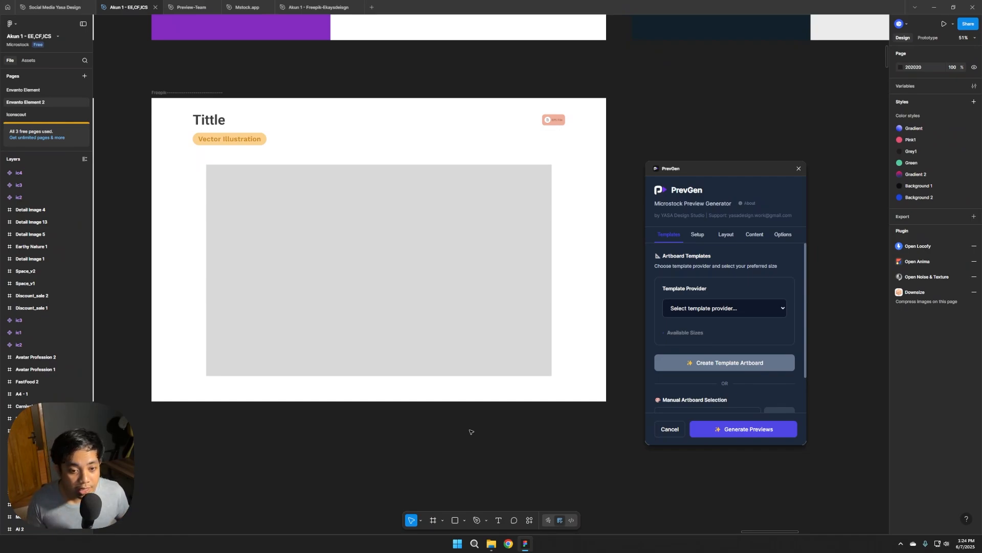
click(697, 235)
scroll(703, 348, down, 10)
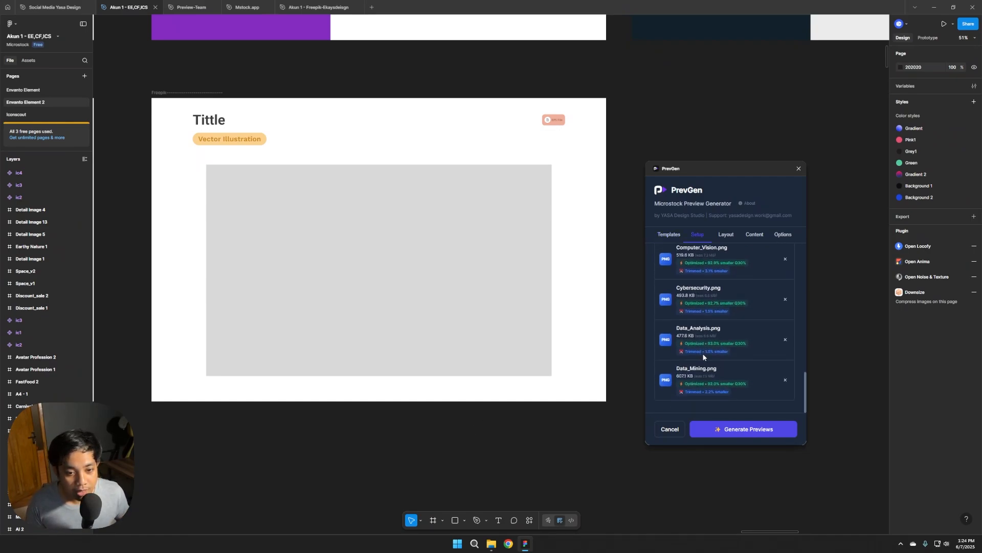
scroll(703, 357, up, 3)
scroll(703, 356, up, 3)
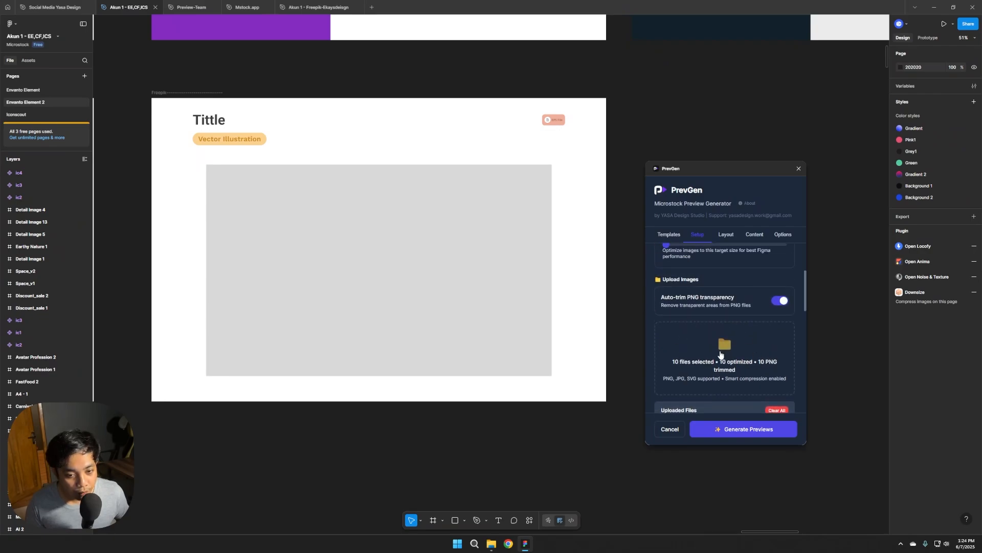